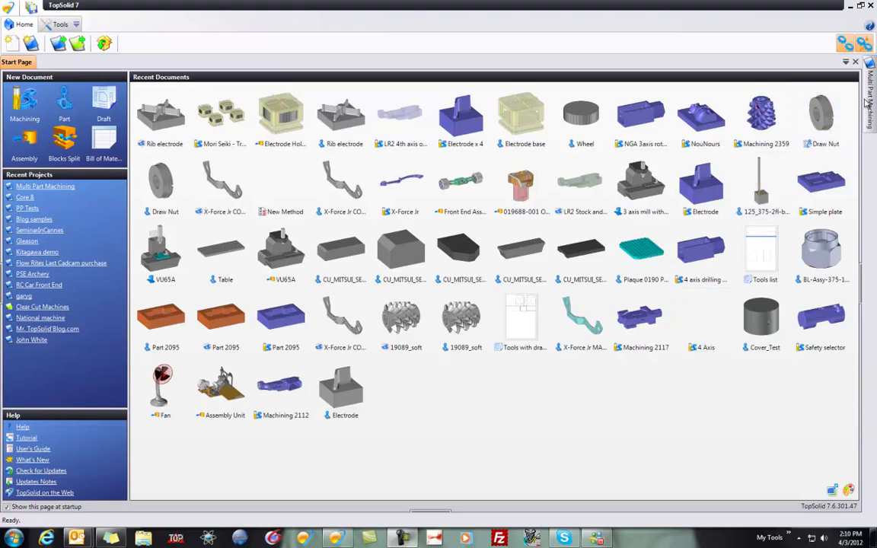
Preview the Rib electrode part and its machined part setup with stock in the Multi Part Machining project.
mouse_move(863, 105)
click(845, 59)
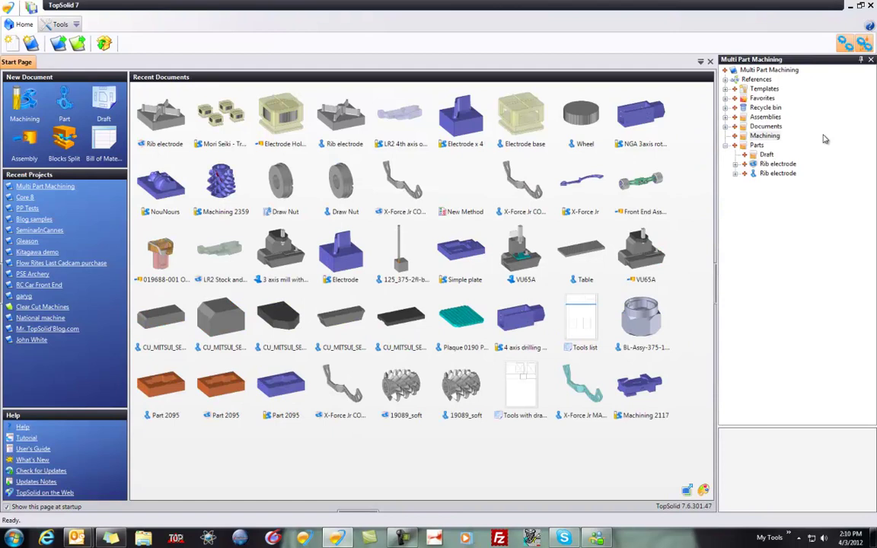
click(777, 173)
drag(721, 427, 607, 297)
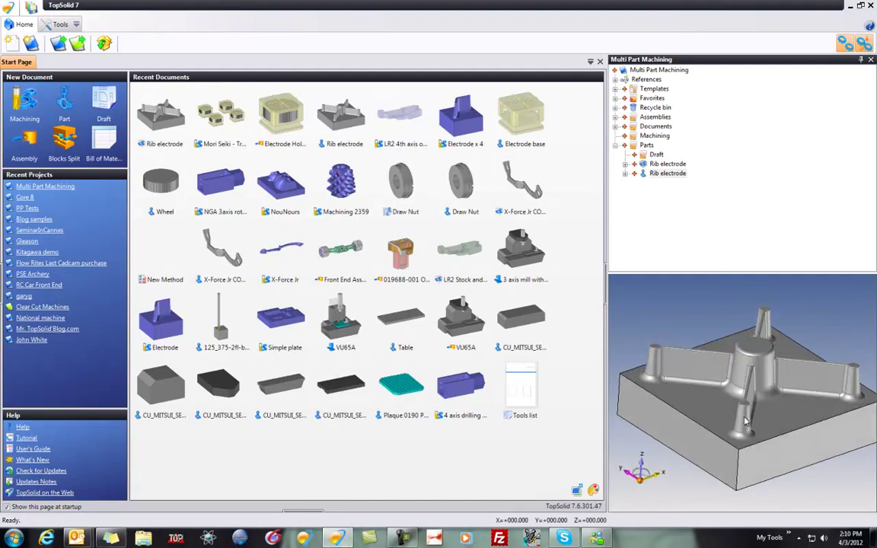
click(666, 174)
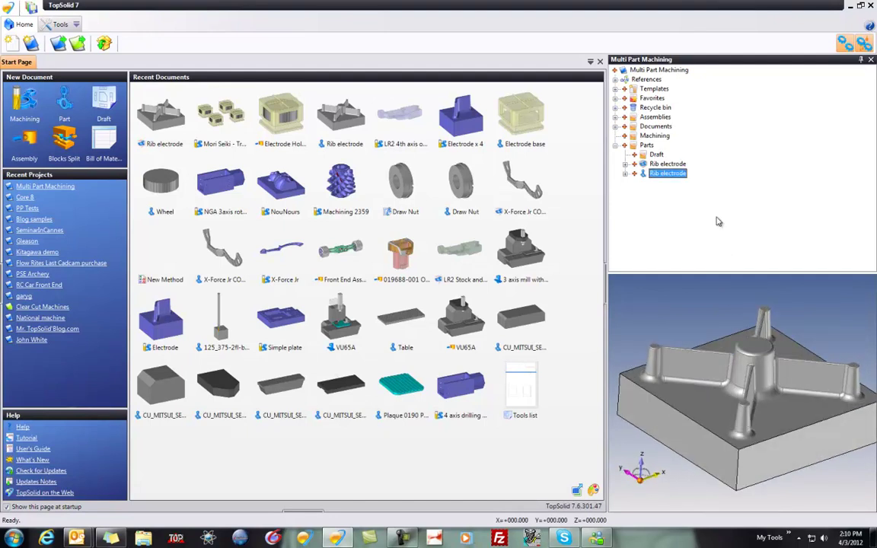
click(662, 165)
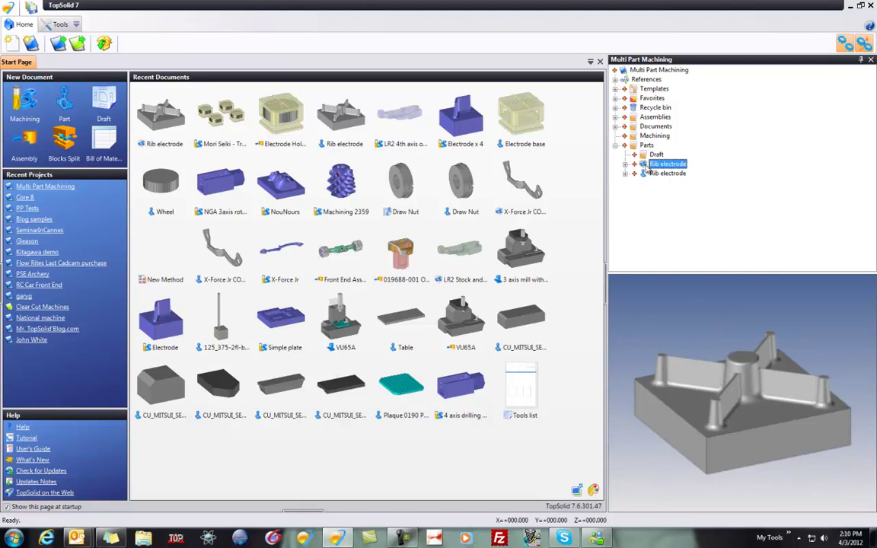
click(739, 387)
middle_drag(744, 452, 759, 325)
click(667, 164)
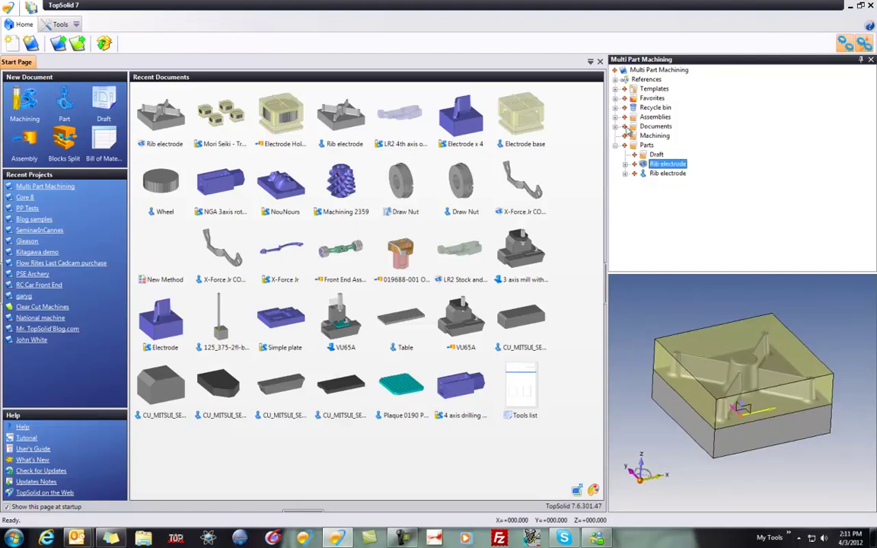
Preview the Electrode Holder assembly stored in the project's Assemblies folder.
click(624, 118)
click(668, 136)
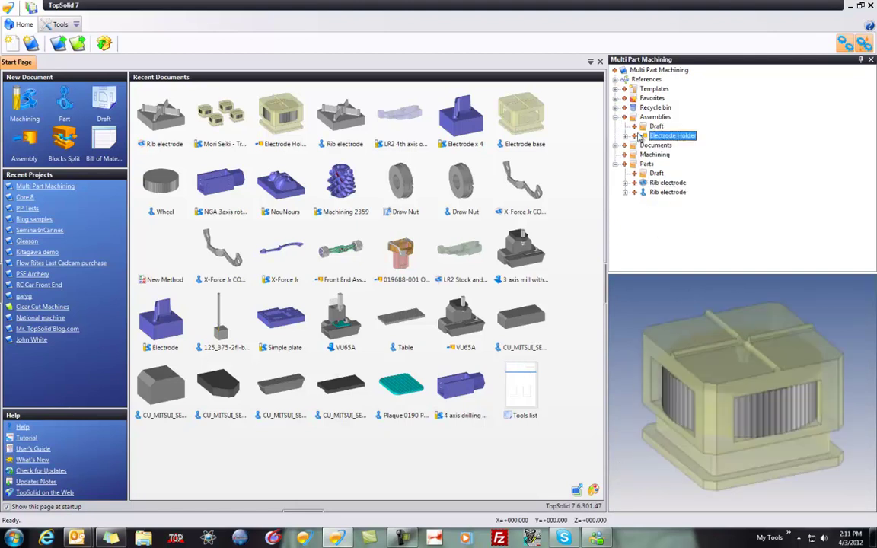
click(654, 297)
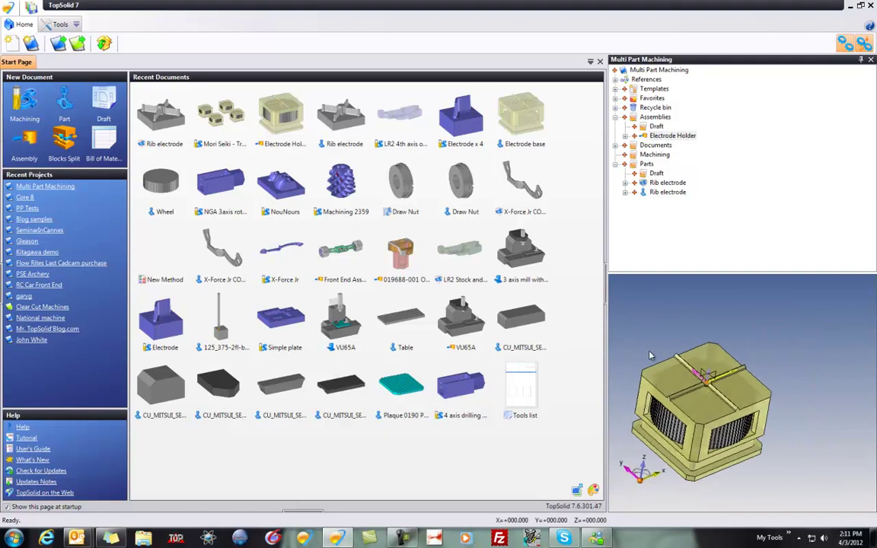
click(682, 122)
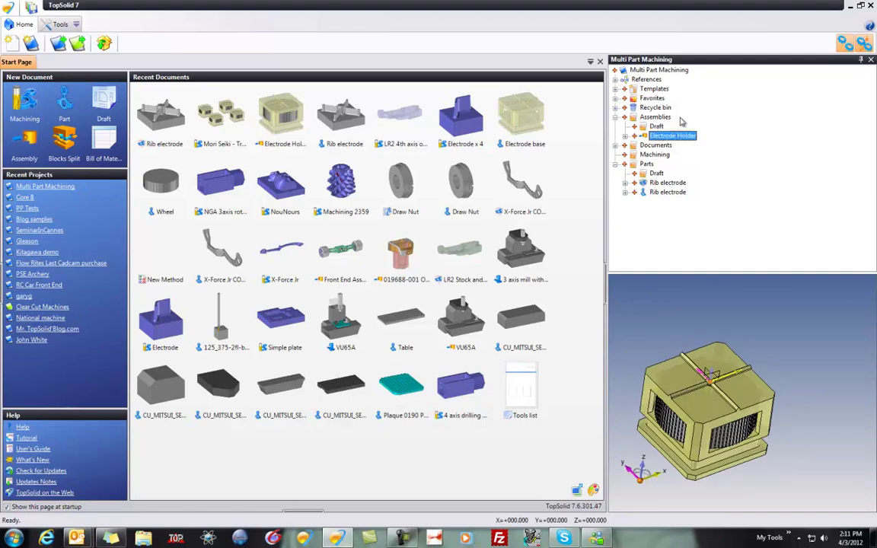
Preview the Mori Seiki - Trodes machining template among the project's templates.
click(615, 89)
click(672, 144)
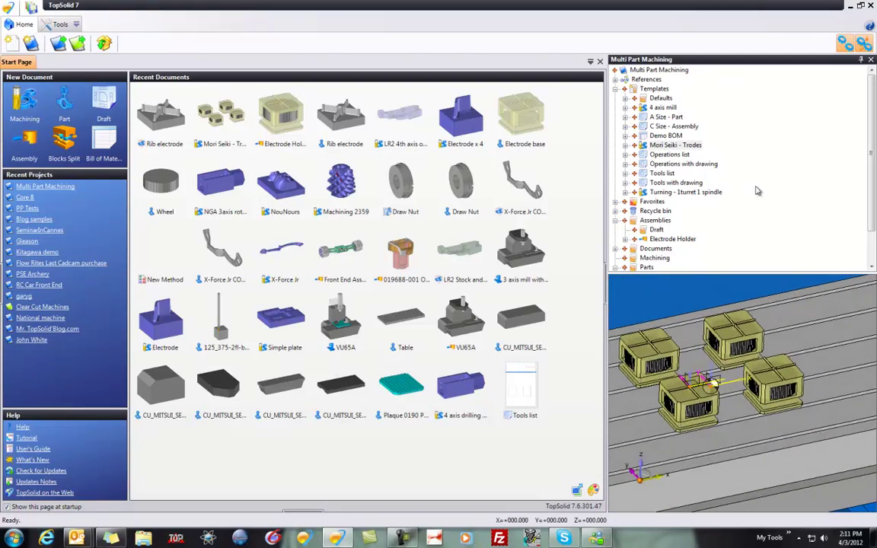
click(624, 89)
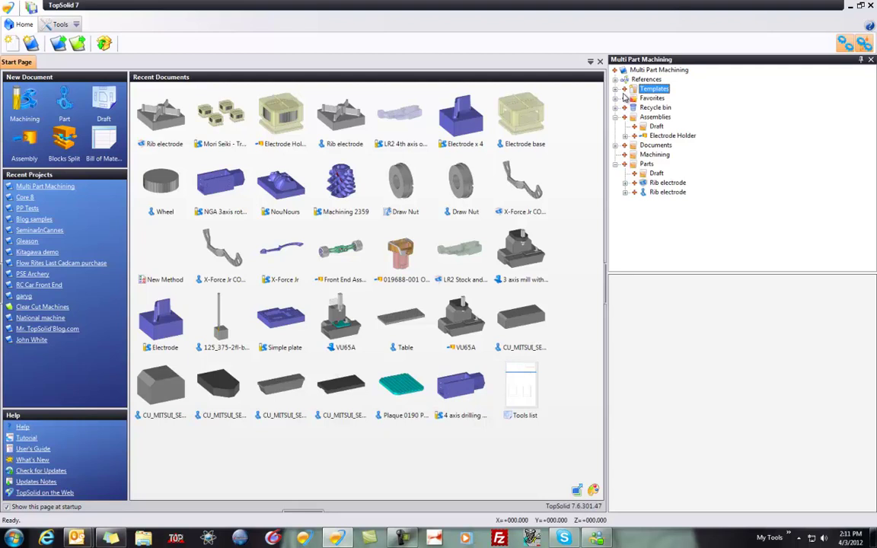
Create a new machining document in the project's Machining folder from the Mori Seiki - Trodes template.
click(655, 155)
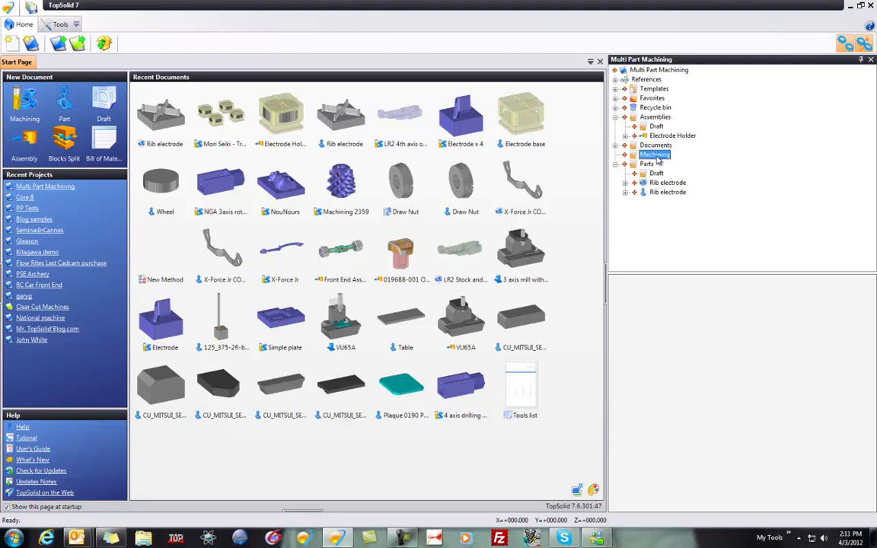
right_click(658, 158)
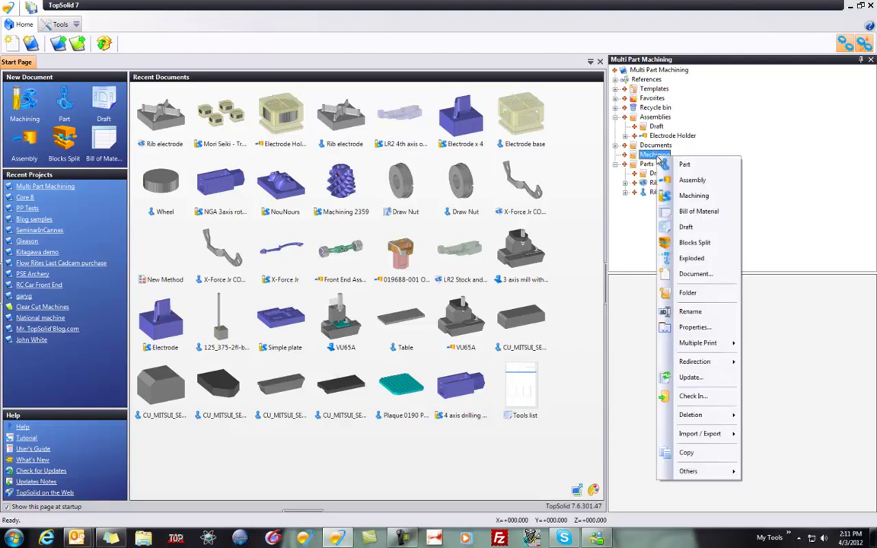
click(694, 198)
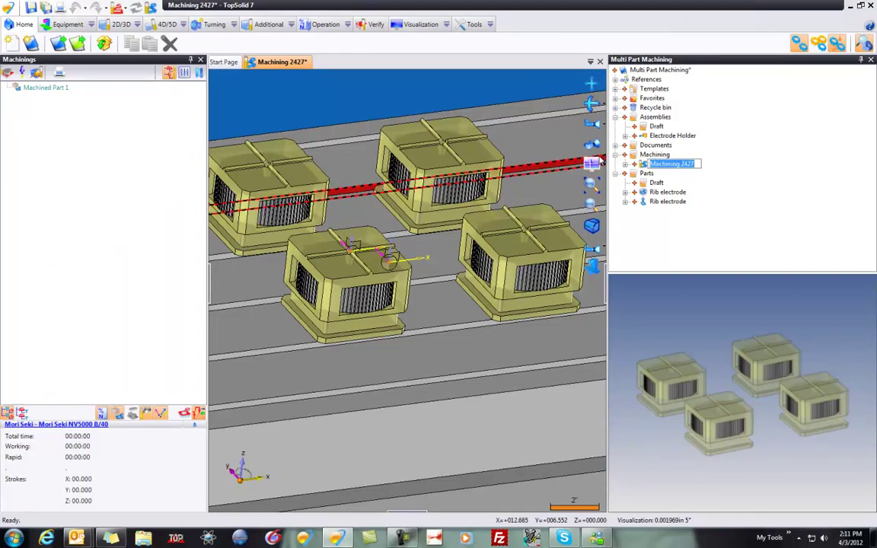
Name the new machining document "Trode machining" and save it.
text(Trode machining)
key(Return)
key(ctrl+s)
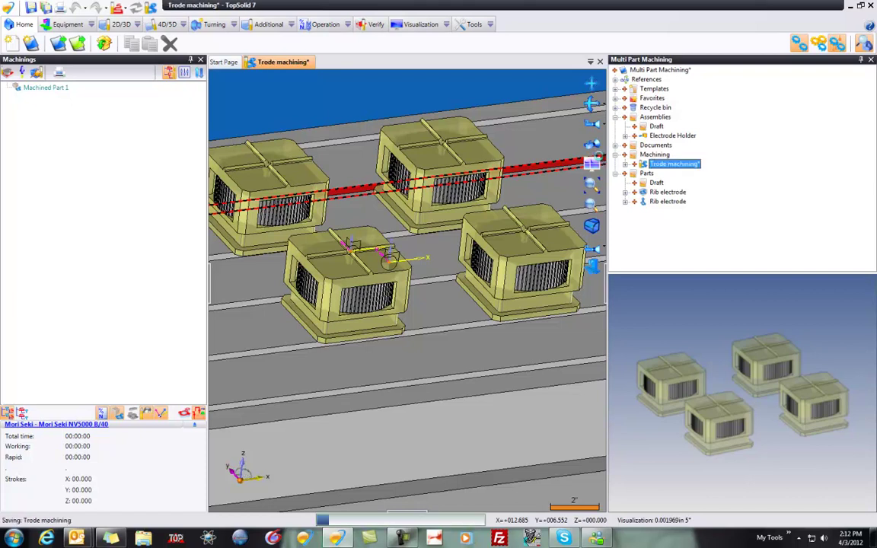
click(606, 283)
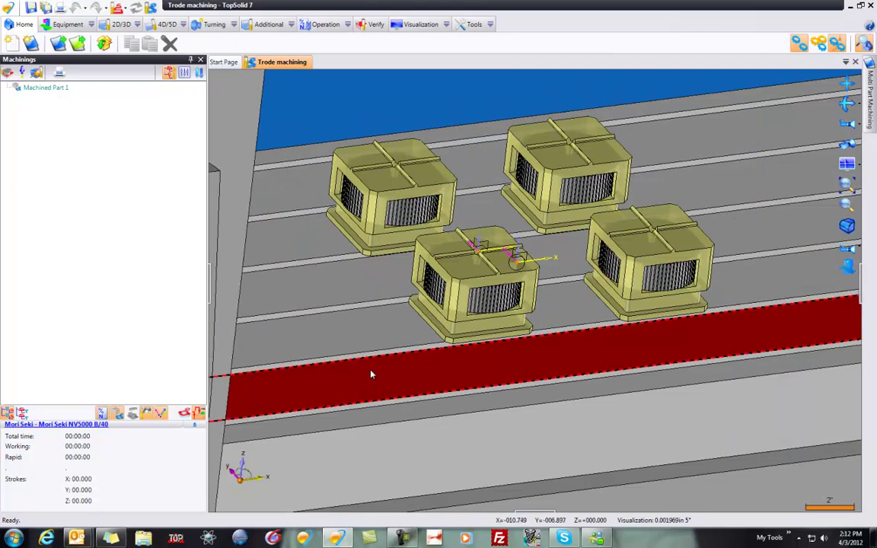
Insert the Rib electrode machined part setup with its stock into the machining document, eliminating weak portions of stock.
mouse_move(871, 90)
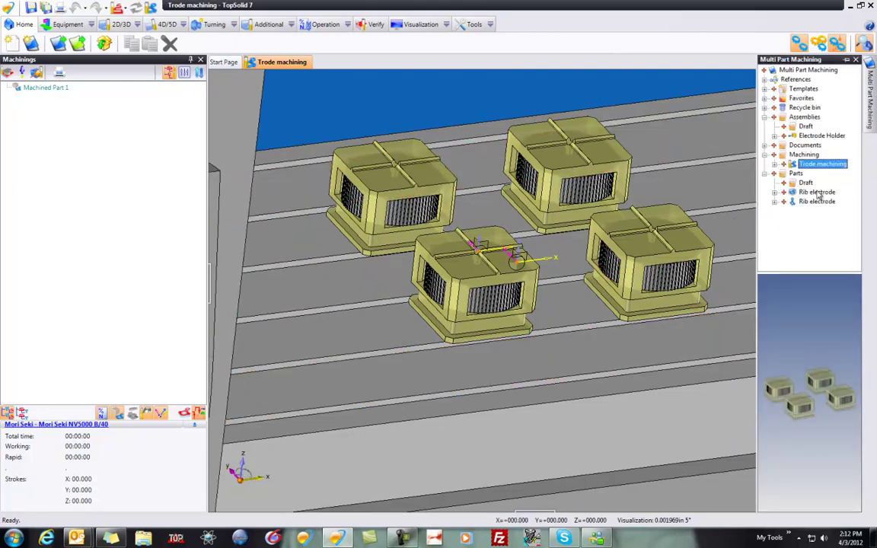
click(822, 193)
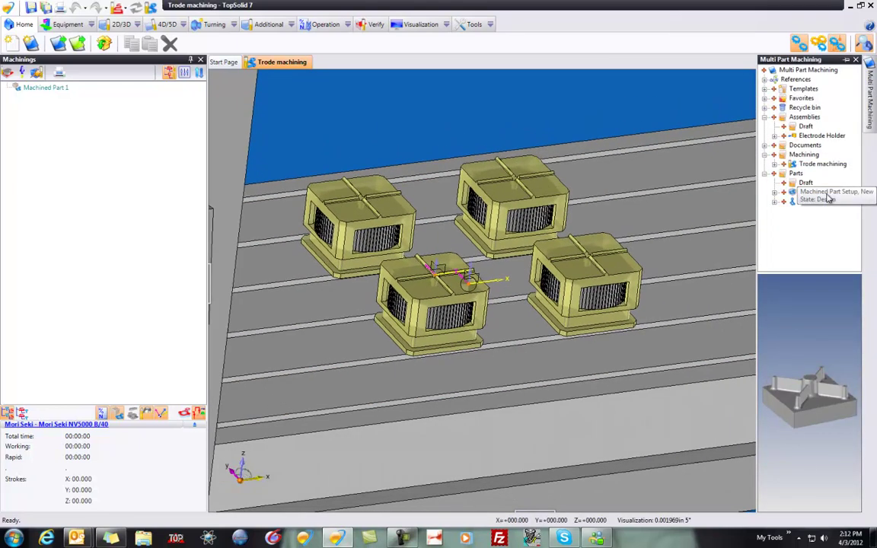
drag(822, 196, 649, 211)
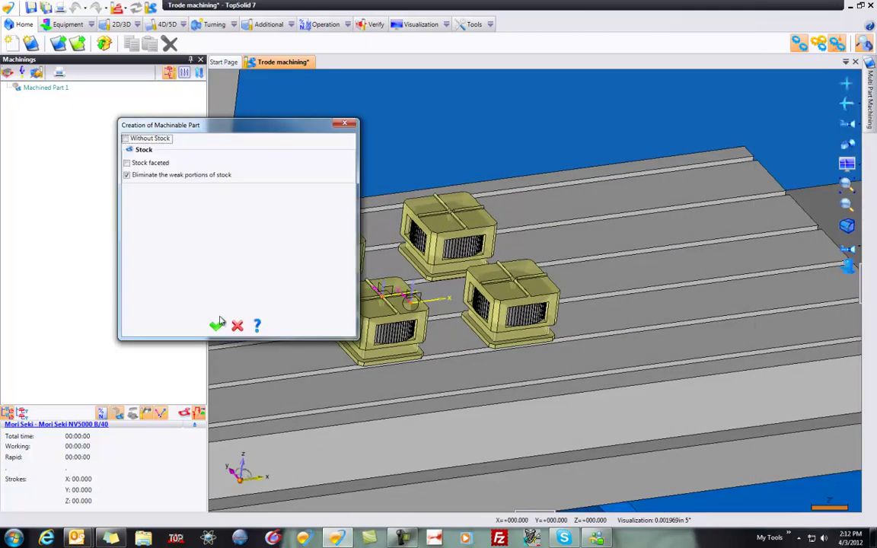
click(218, 325)
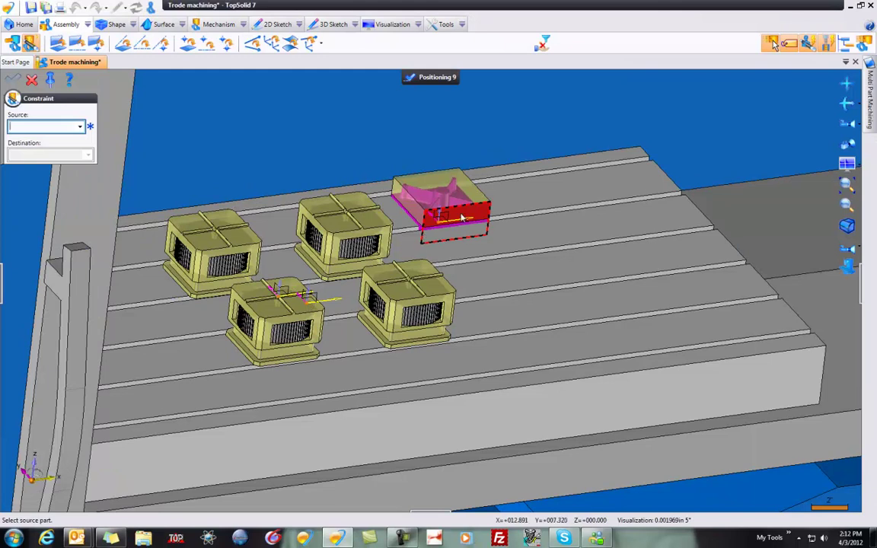
Position the rib electrode on the front-left holder with a Frame on Frame constraint, 0in offset and 0° angle.
click(32, 80)
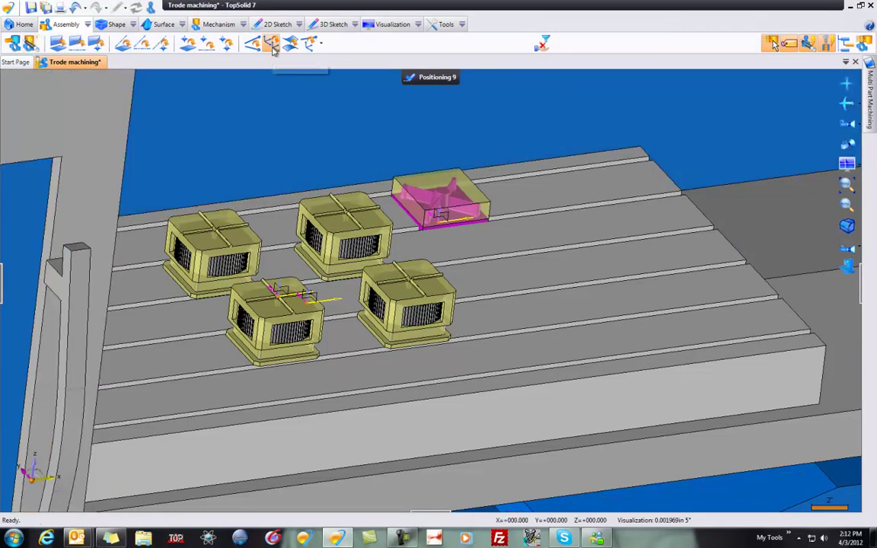
click(271, 45)
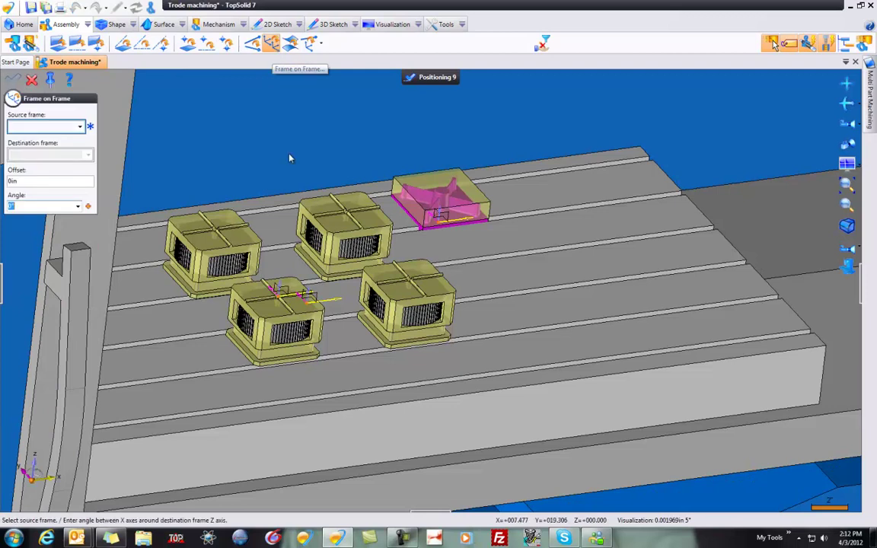
click(448, 222)
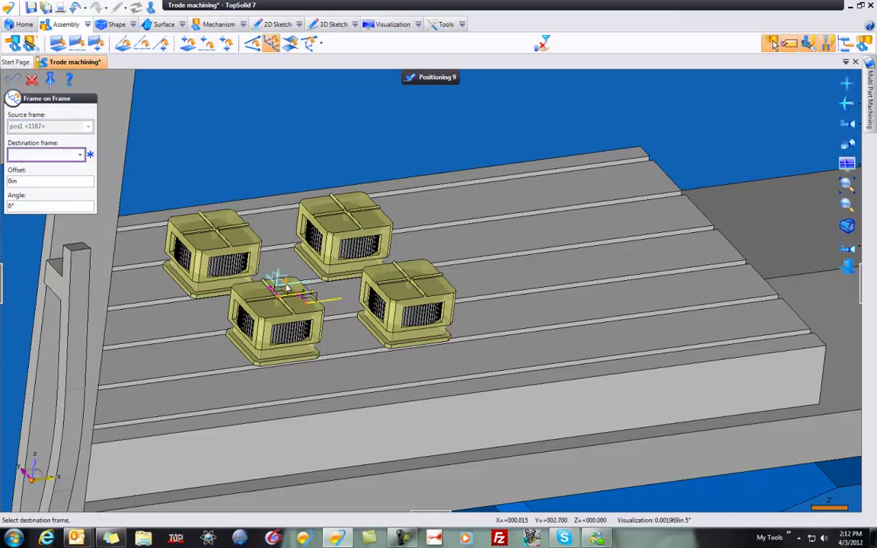
click(284, 292)
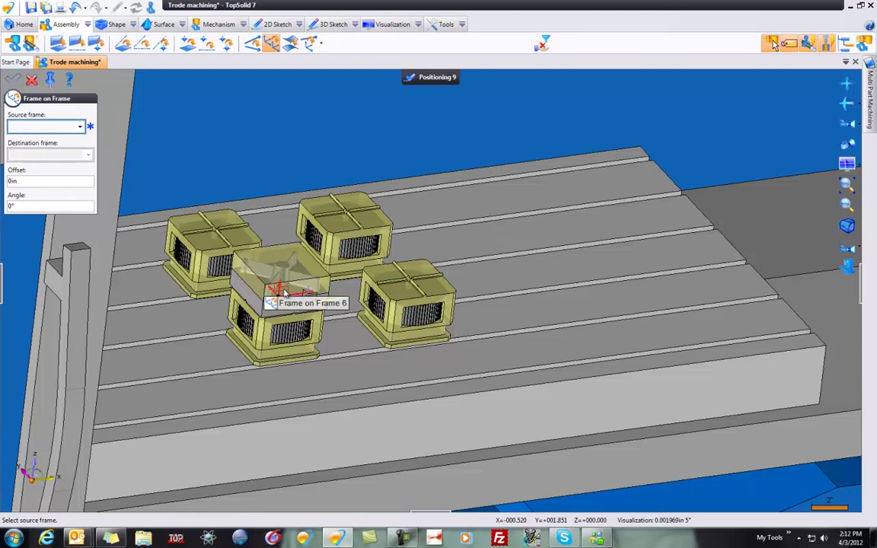
click(31, 81)
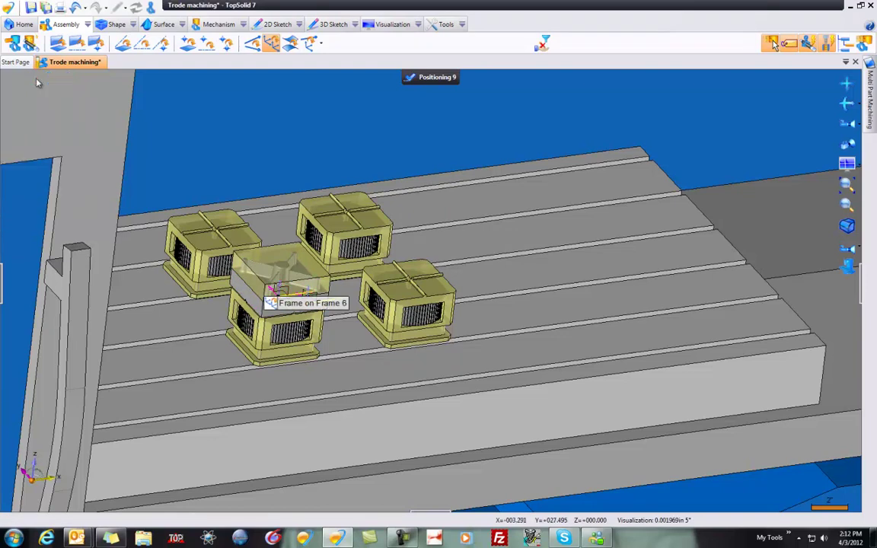
click(431, 78)
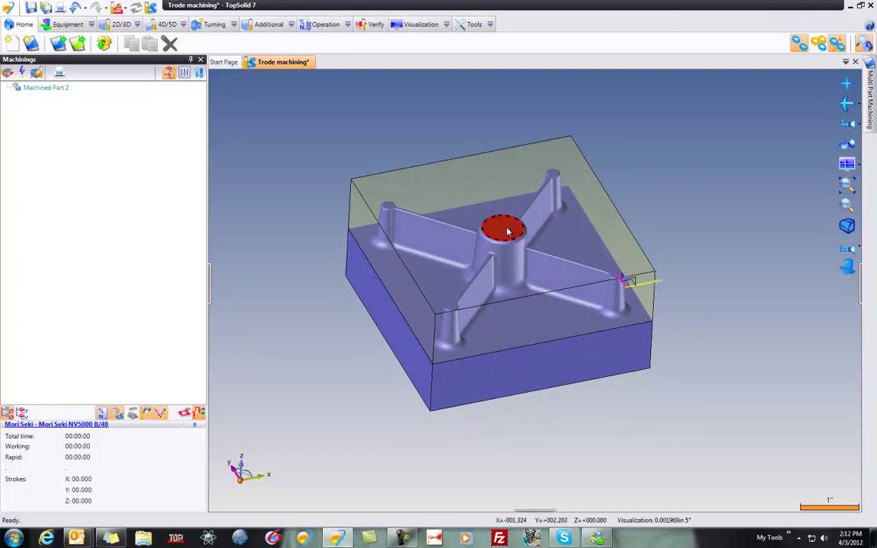
Start an End Milling operation on the central boss's top face using the 1in tool in pocket T 2.
right_click(507, 231)
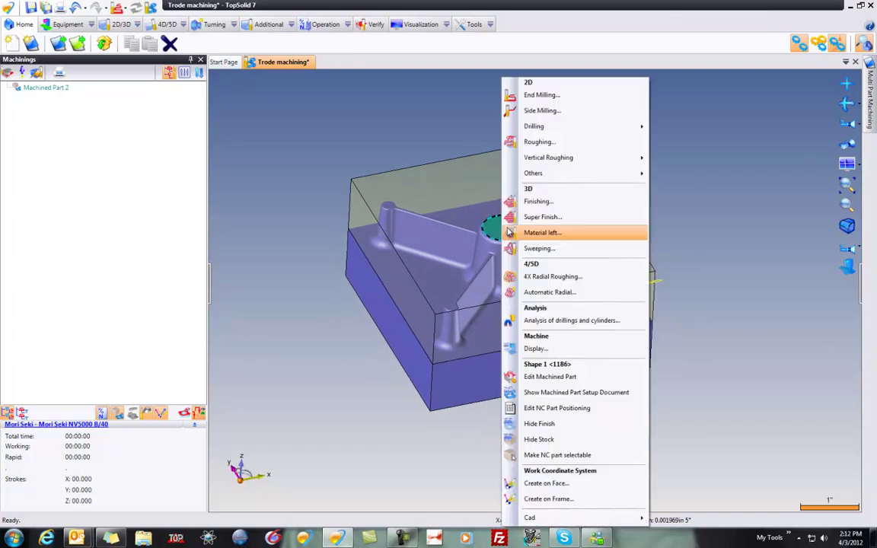
click(548, 96)
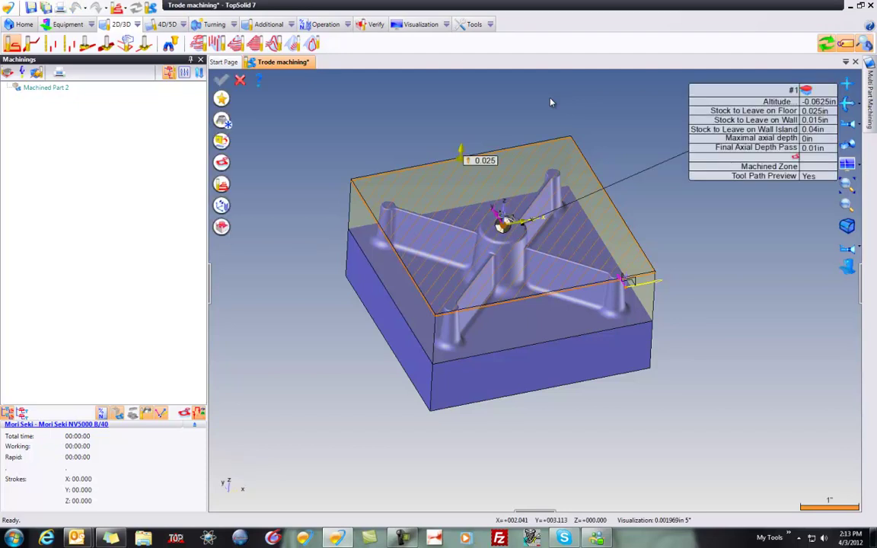
click(221, 120)
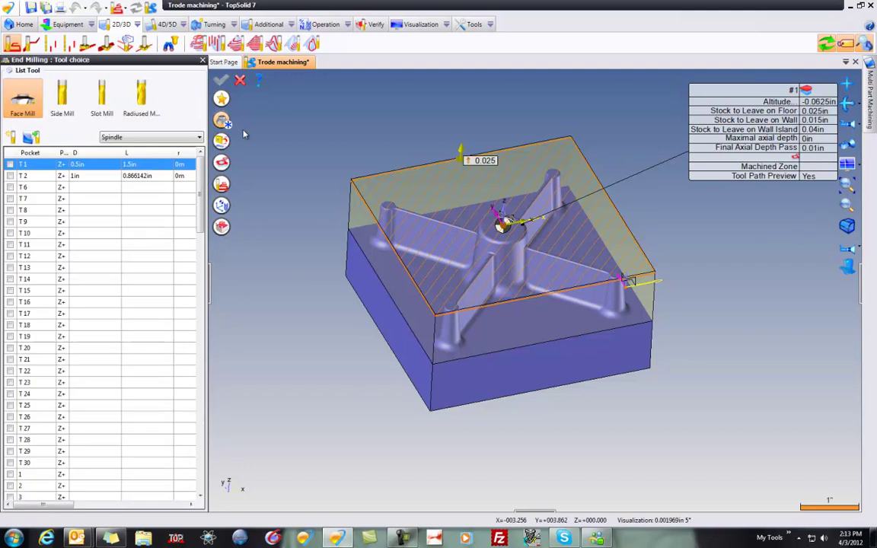
click(18, 176)
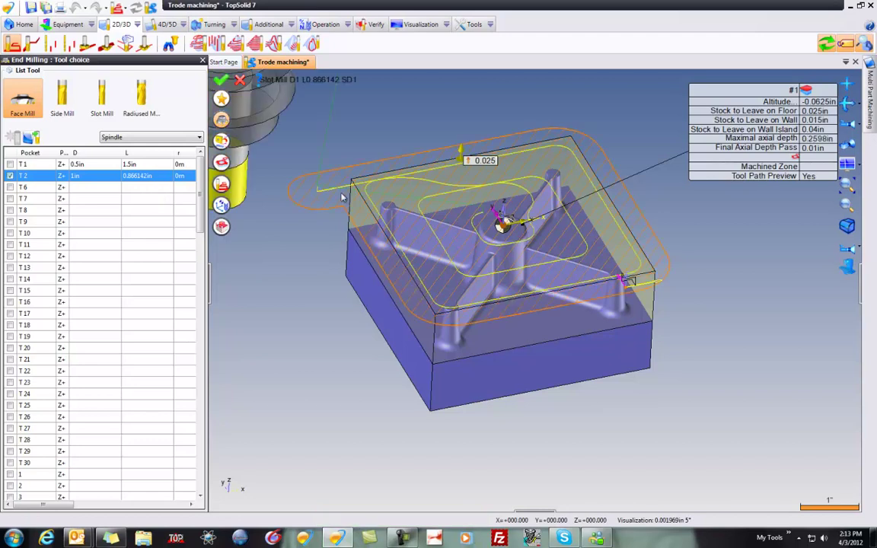
Set the end milling's final axial depth pass to 0in, stock to leave on floor to 0in and maximal axial depth to 0.0625in.
click(815, 148)
text(0)
key(Return)
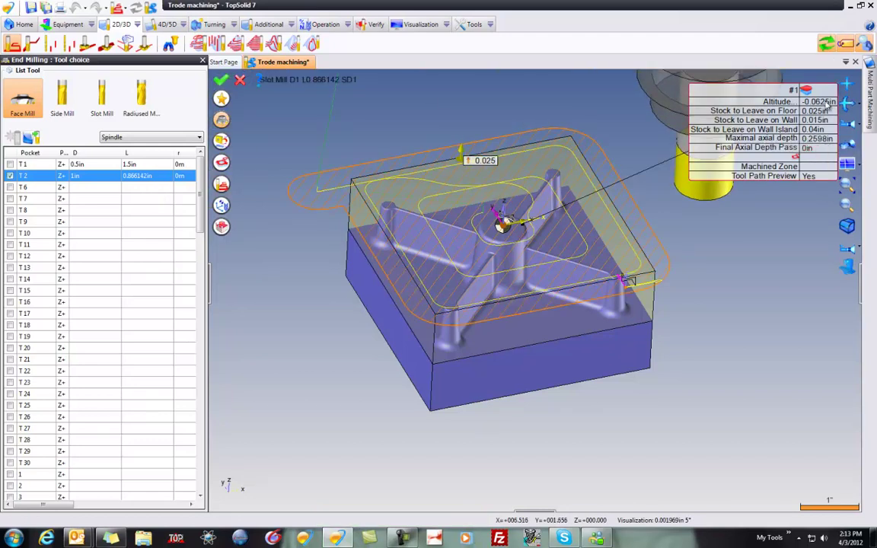
click(820, 111)
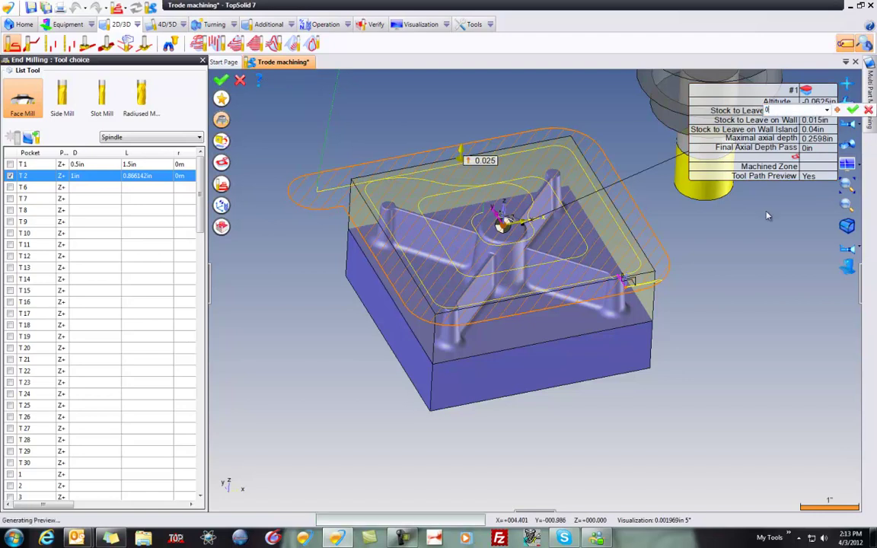
text(0)
key(Return)
click(815, 140)
text(.0625)
key(Return)
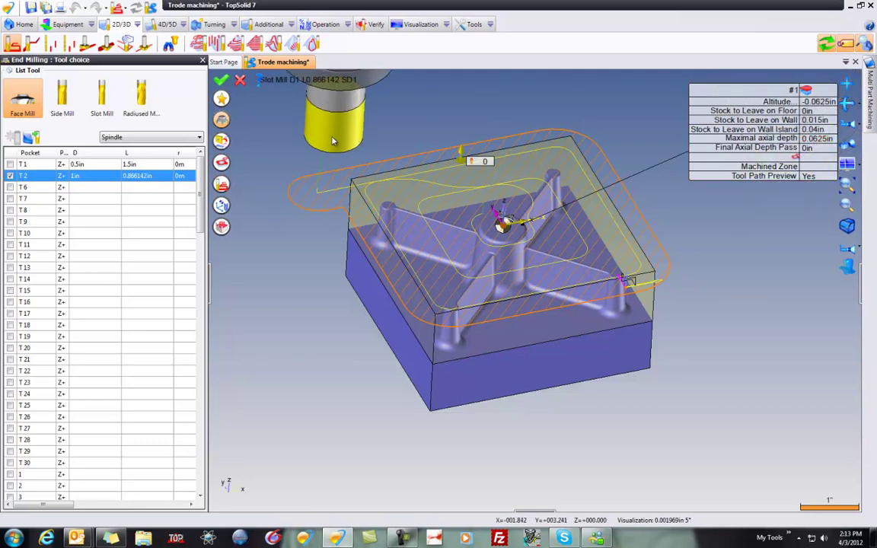
Set the end milling's spindle rate to 5000rpm and feed rate to 100in/min, and compute the facing operation.
click(221, 142)
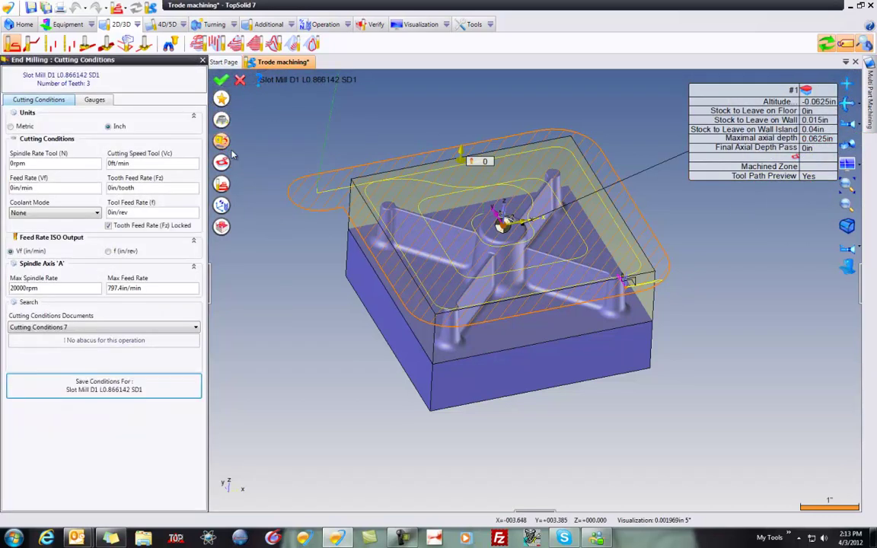
click(31, 163)
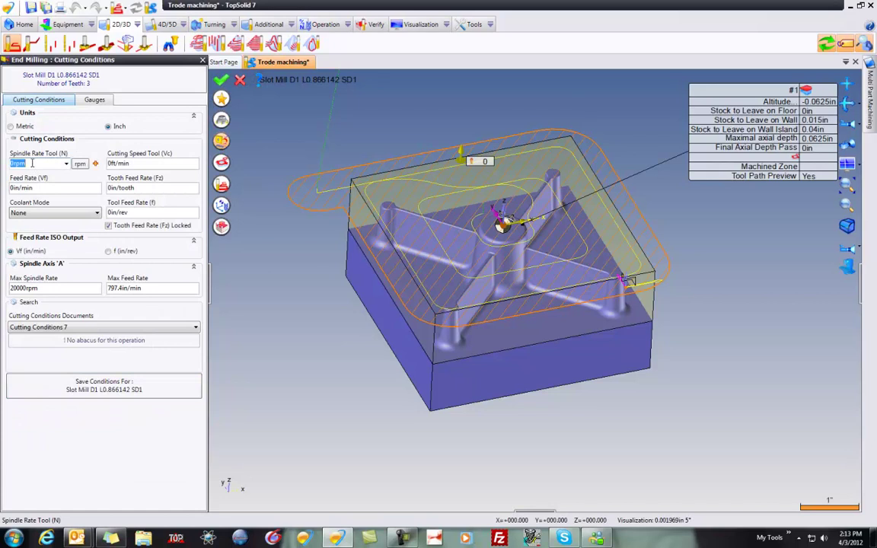
text(5000)
key(Tab)
text(100)
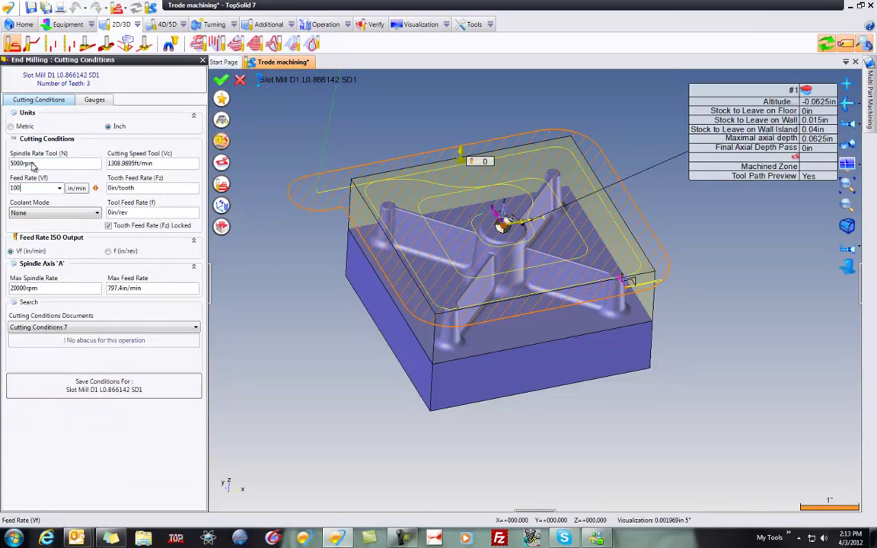
key(Tab)
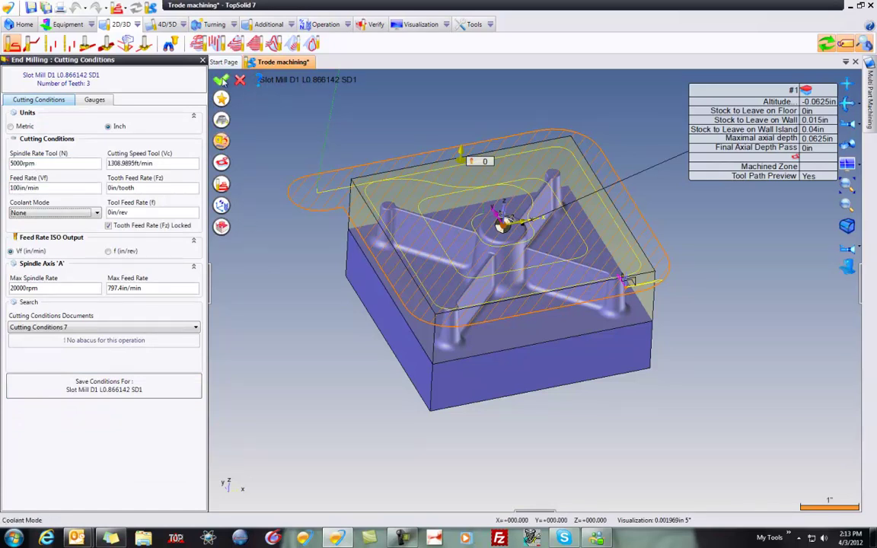
click(222, 80)
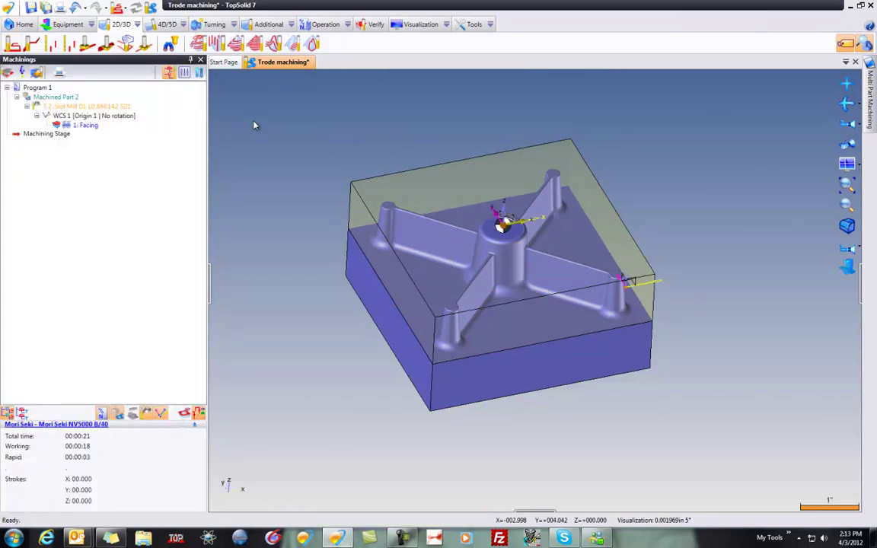
Display the first facing's tool path and add an end milling operation on the front corner post's top face.
click(66, 125)
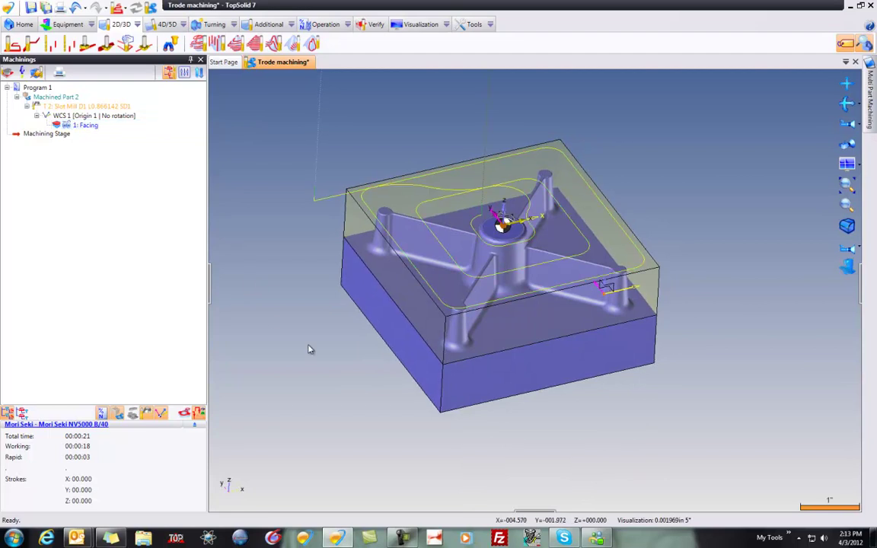
scroll(309, 350, up, 1)
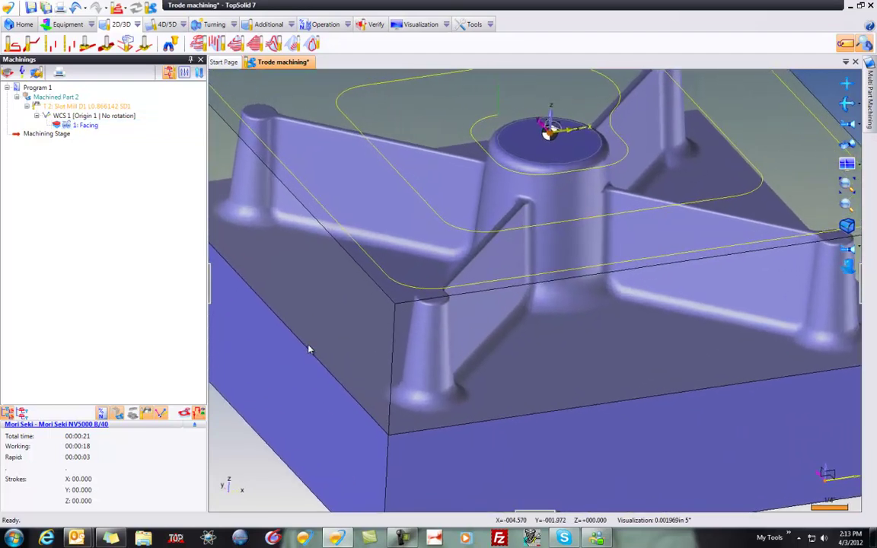
click(431, 299)
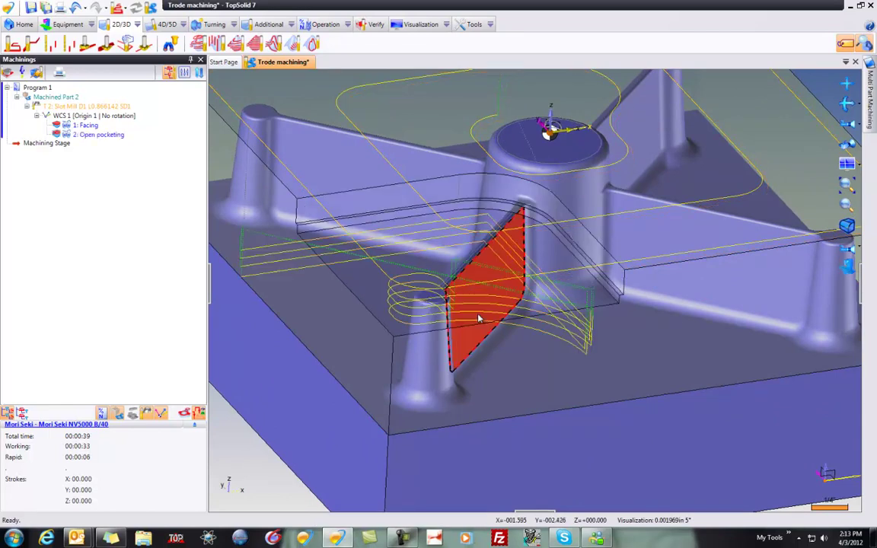
scroll(477, 319, down, 3)
scroll(464, 321, up, 3)
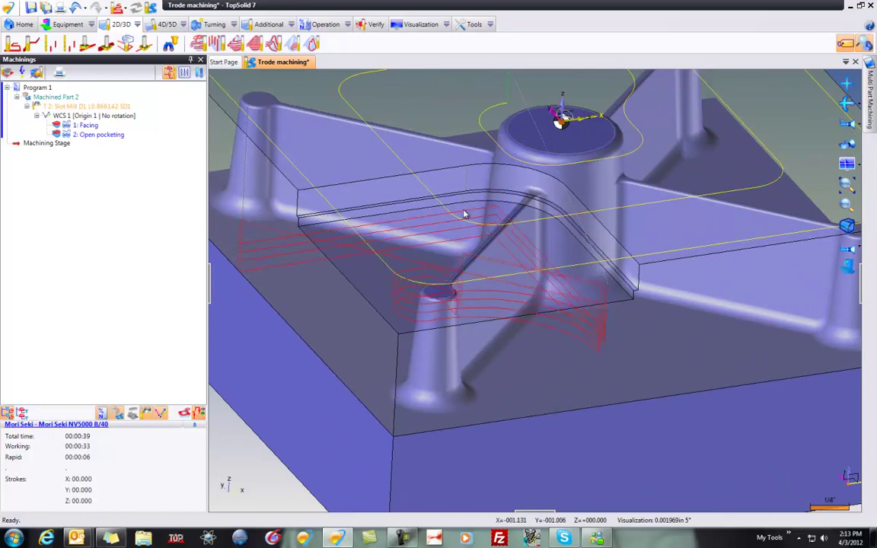
middle_drag(606, 493, 605, 494)
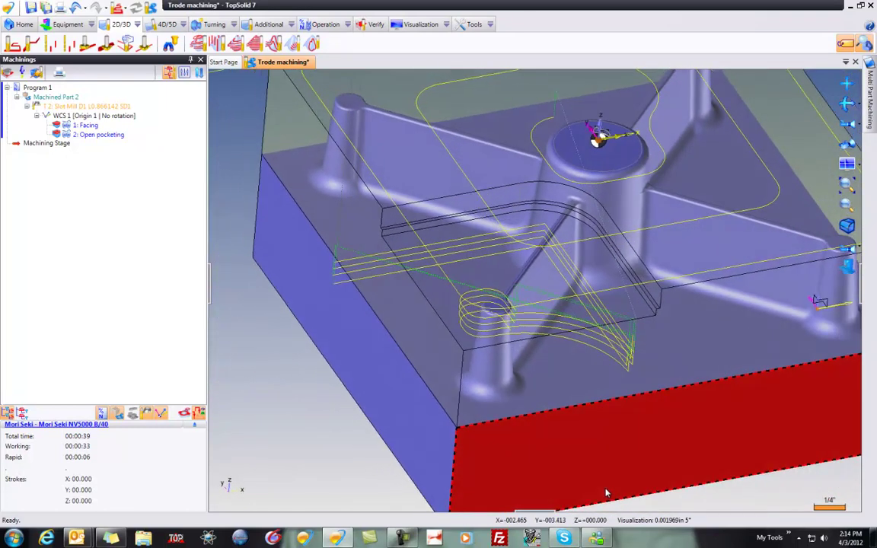
Change the open pocketing operation on the corner post to Facing and recompute it.
click(544, 325)
double_click(544, 325)
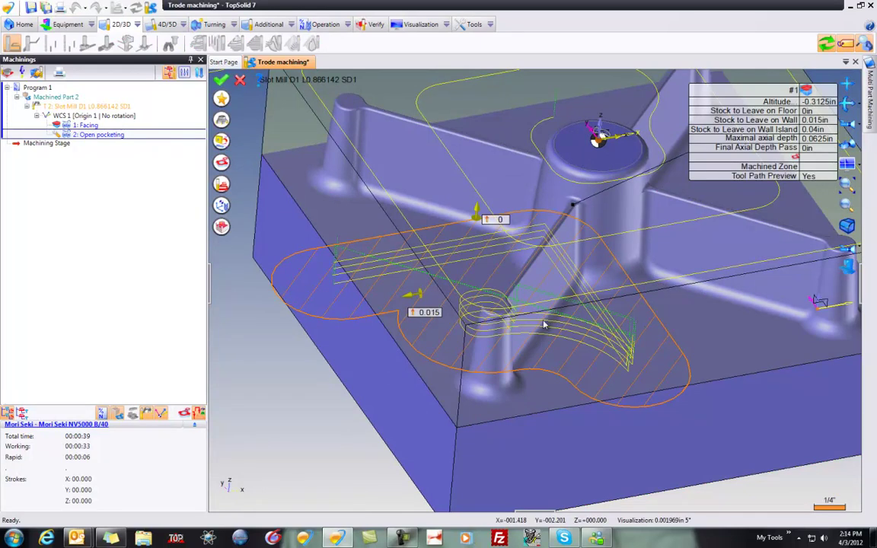
scroll(544, 324, down, 2)
drag(788, 112, 733, 112)
click(751, 92)
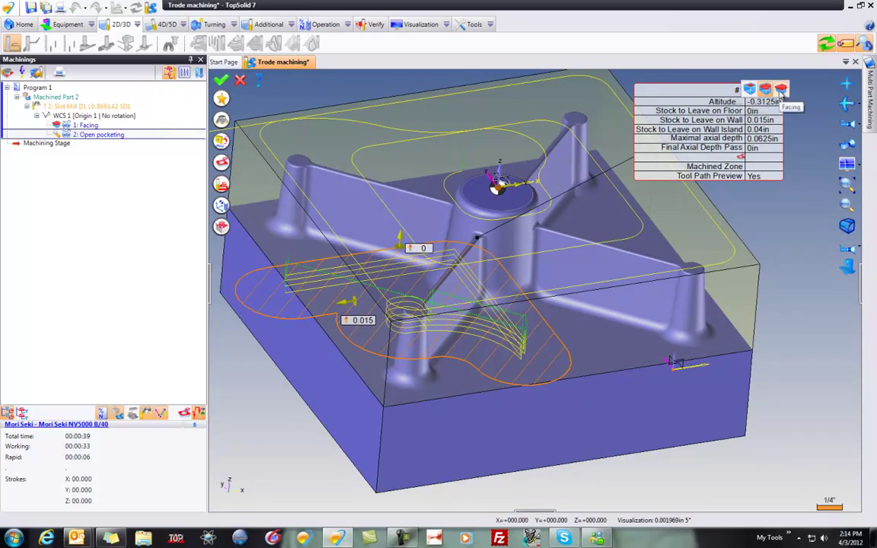
click(780, 90)
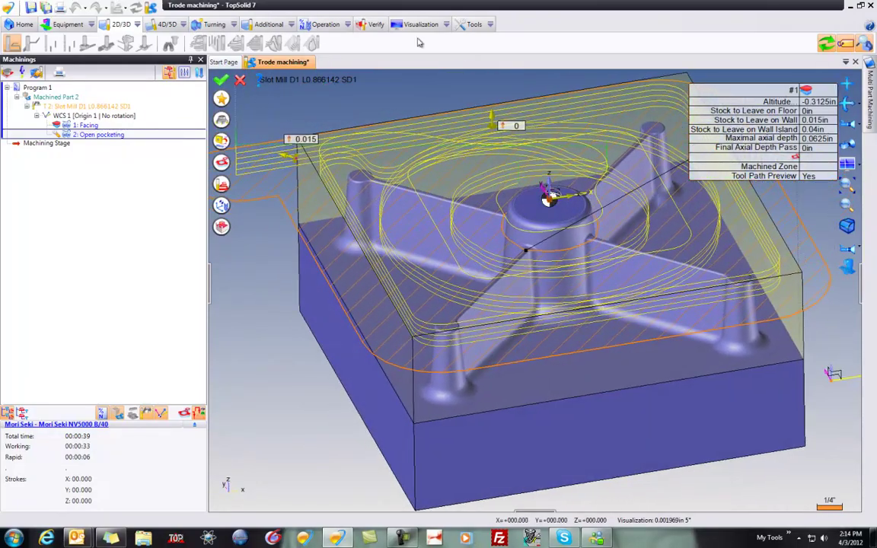
click(221, 80)
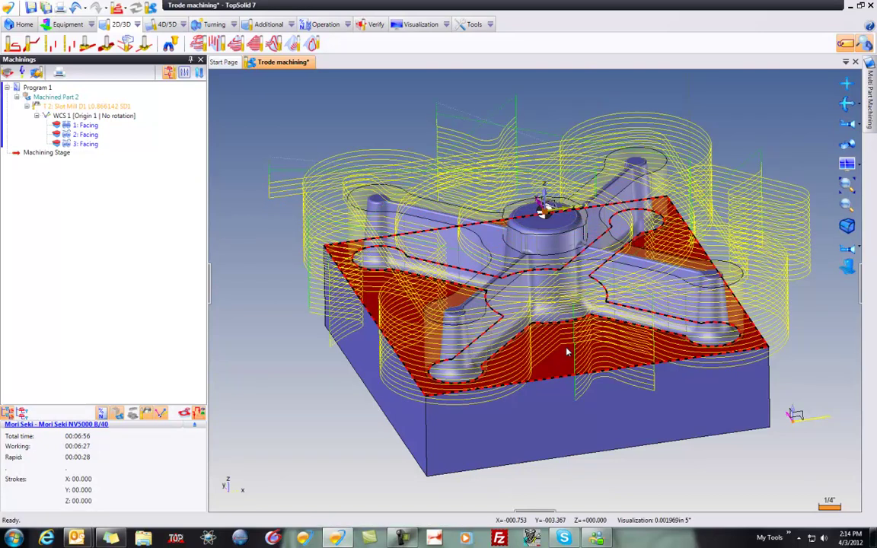
Hide the tool path of the third facing operation, which machines the base's upper face.
middle_drag(342, 129, 340, 131)
click(65, 144)
click(286, 148)
middle_drag(287, 147, 287, 147)
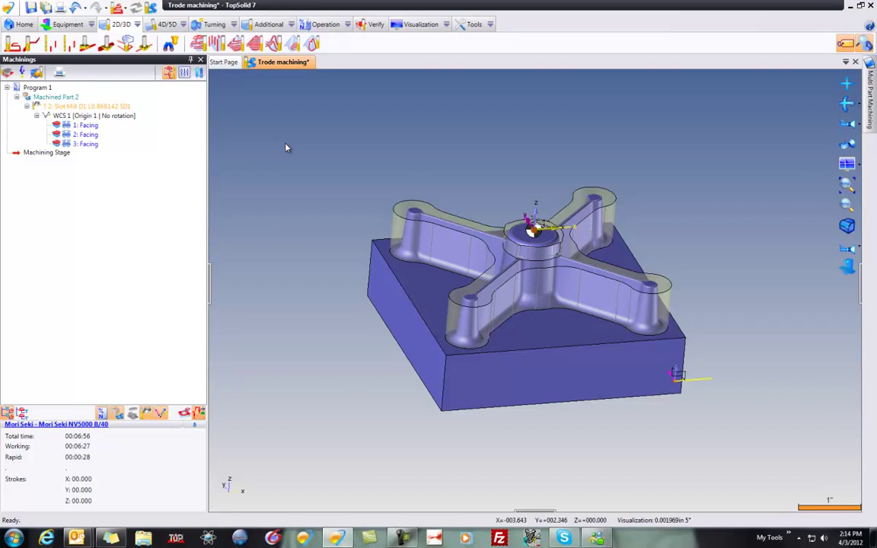
Start a 3D Finishing operation using the 0.25in ball nose mill in pocket T 4.
right_click(286, 147)
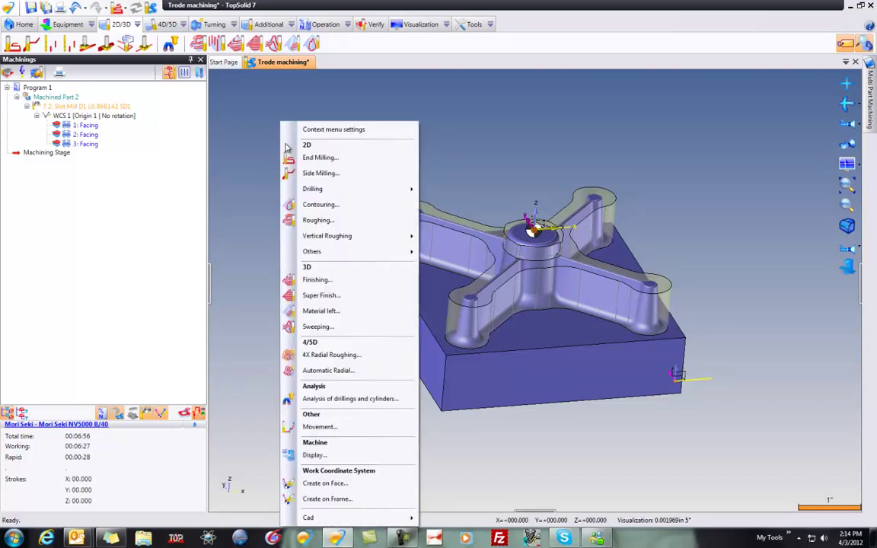
click(317, 279)
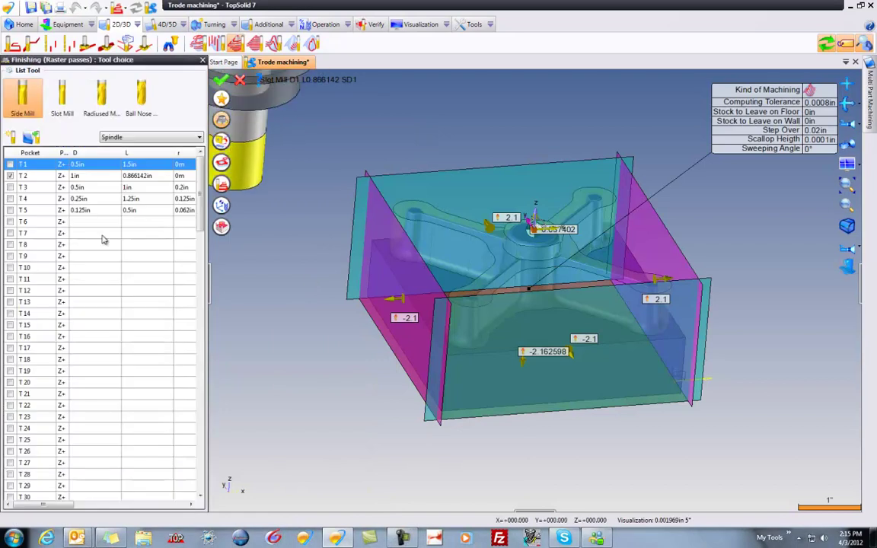
click(10, 198)
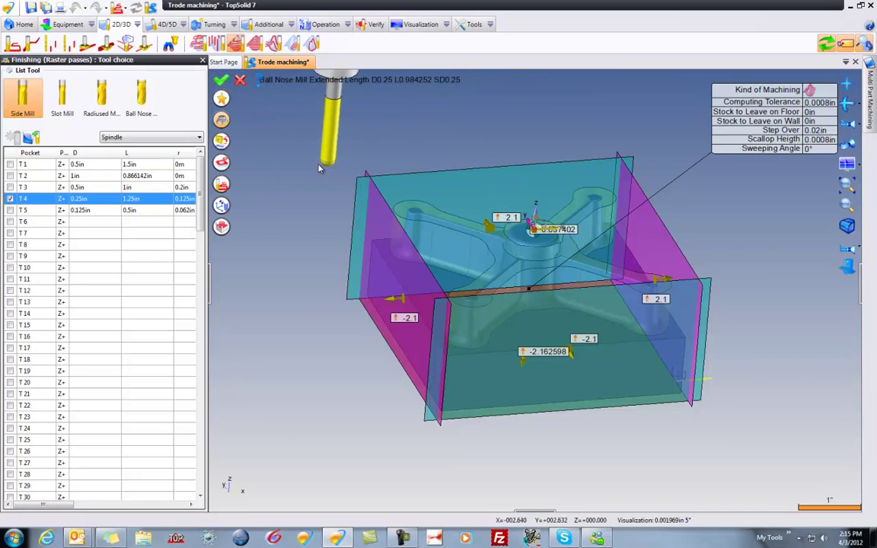
Limit the finishing's Z minimum by a point, using the corner vertex of the base's upper face.
click(222, 164)
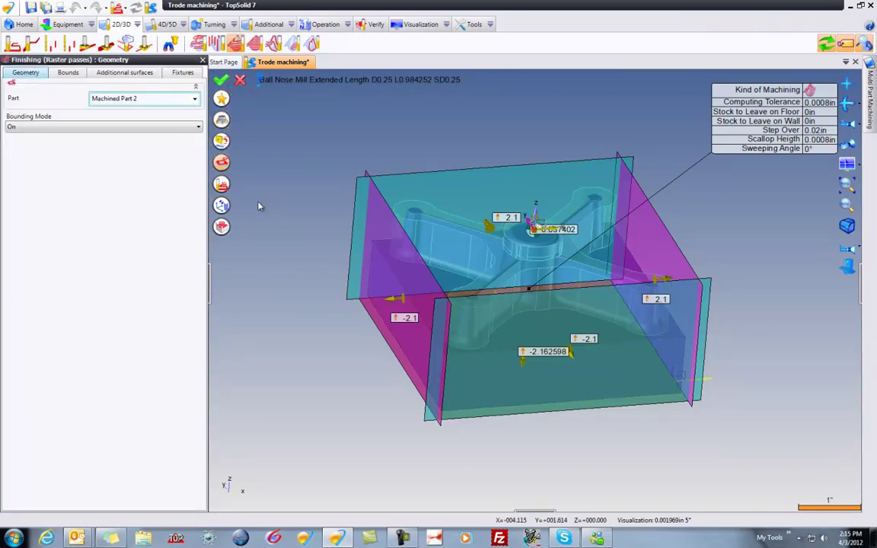
click(67, 73)
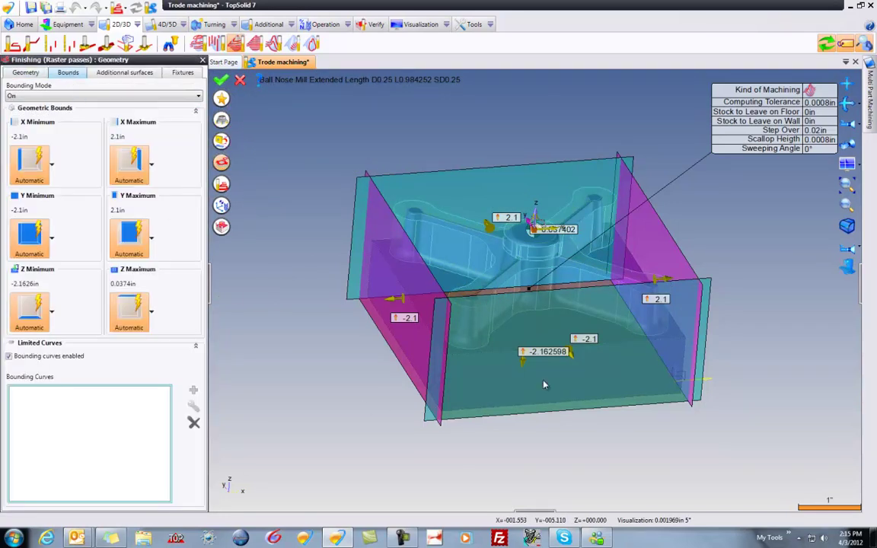
mouse_move(522, 365)
mouse_down()
mouse_move(525, 331)
mouse_move(525, 363)
mouse_up()
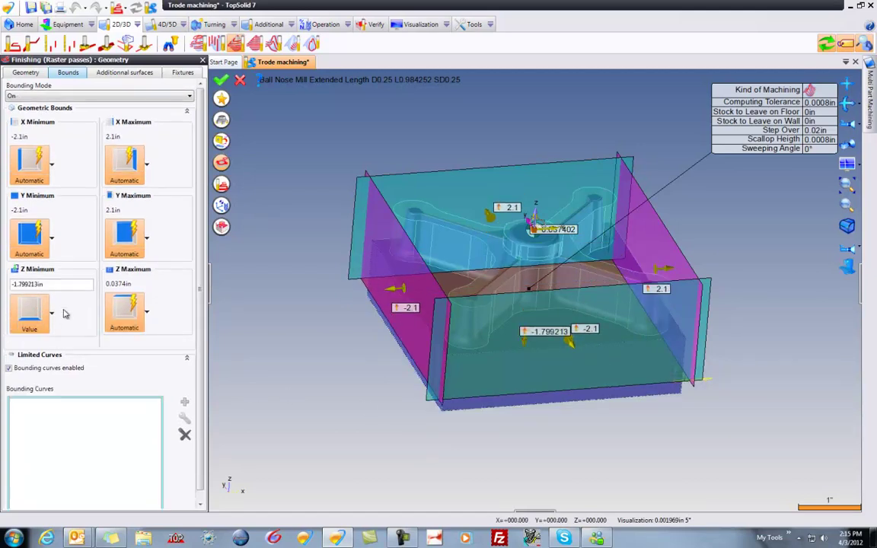
click(51, 312)
click(70, 352)
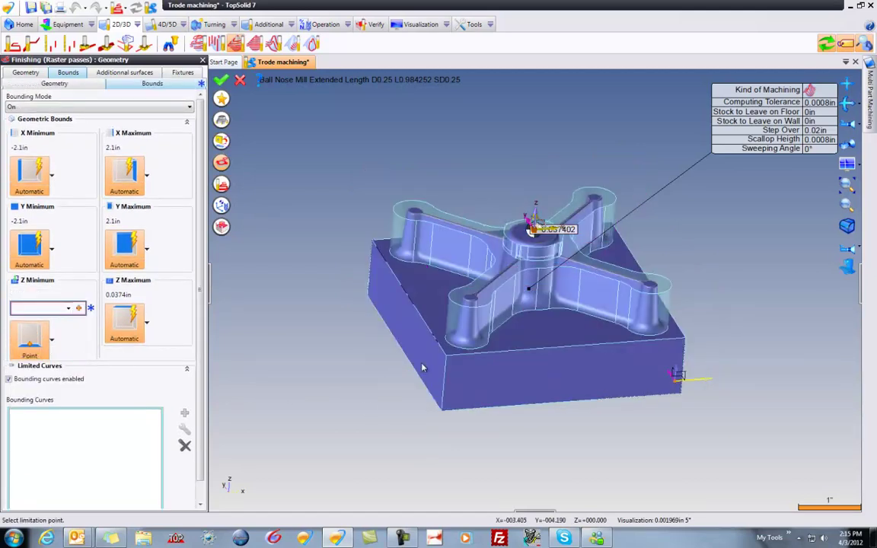
click(446, 357)
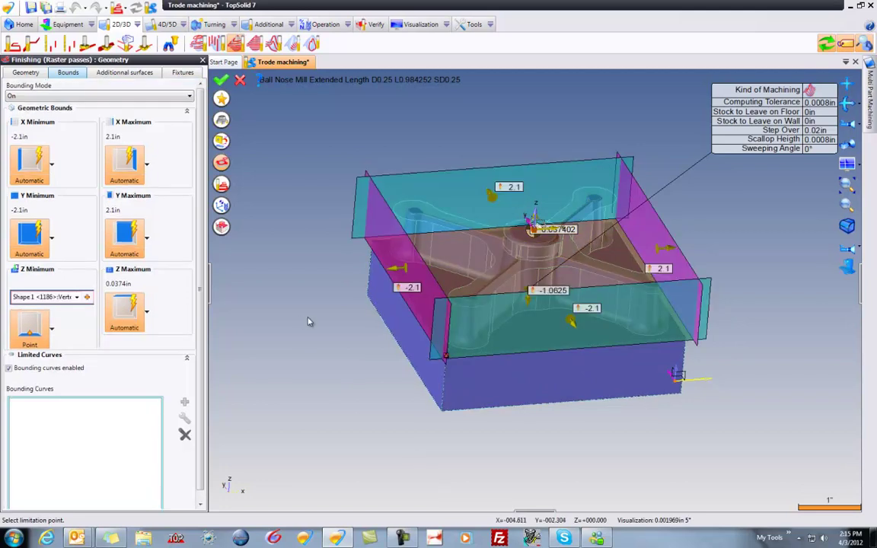
click(225, 161)
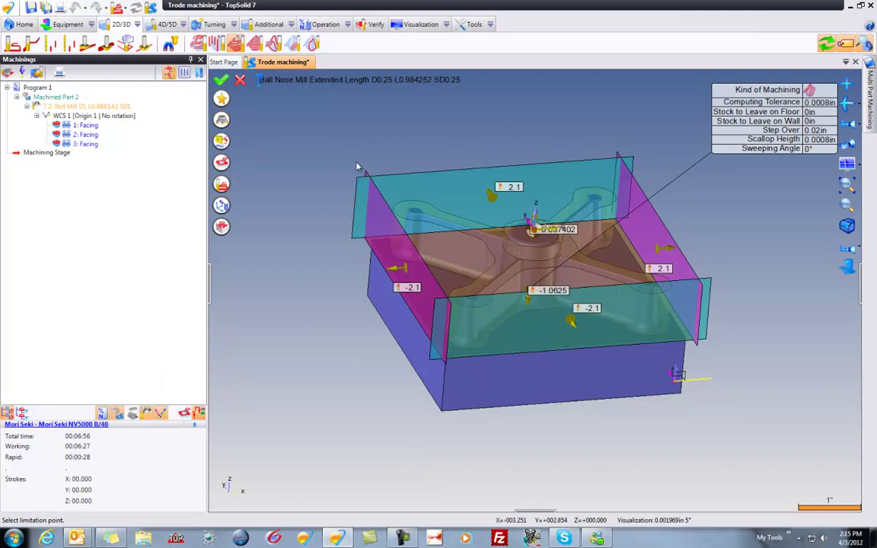
Change the finishing's kind of machining from Raster passes to Constant Z.
drag(815, 106, 735, 104)
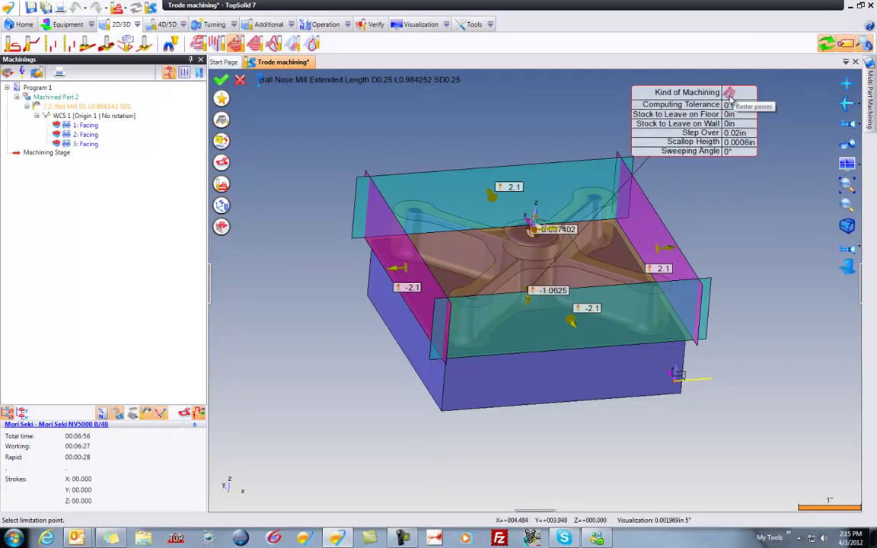
click(729, 93)
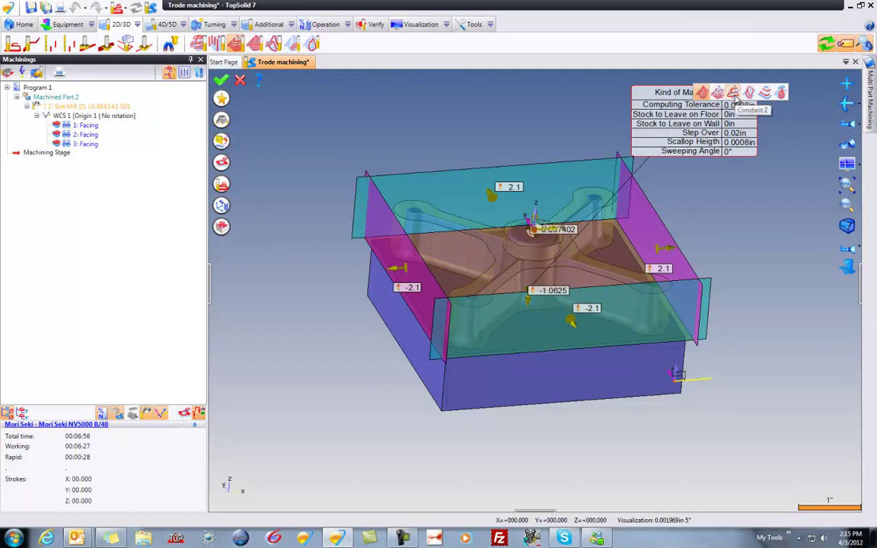
click(733, 93)
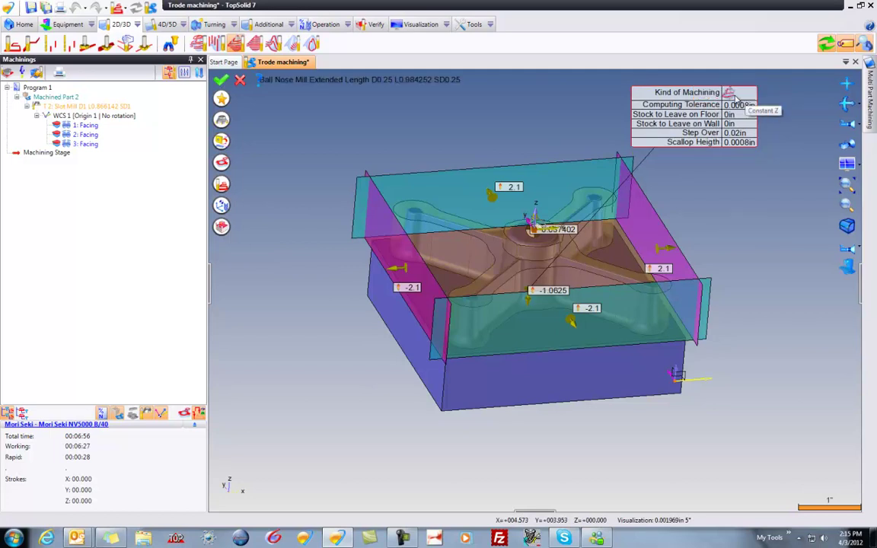
Set the finishing's scallop height and computing tolerance to 0.0001in each.
click(746, 143)
text(.000)
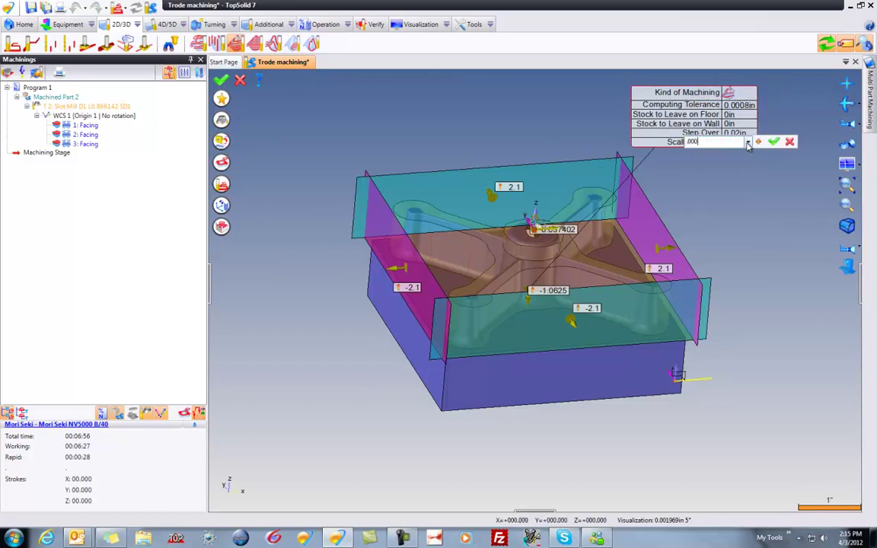
text(1)
key(Return)
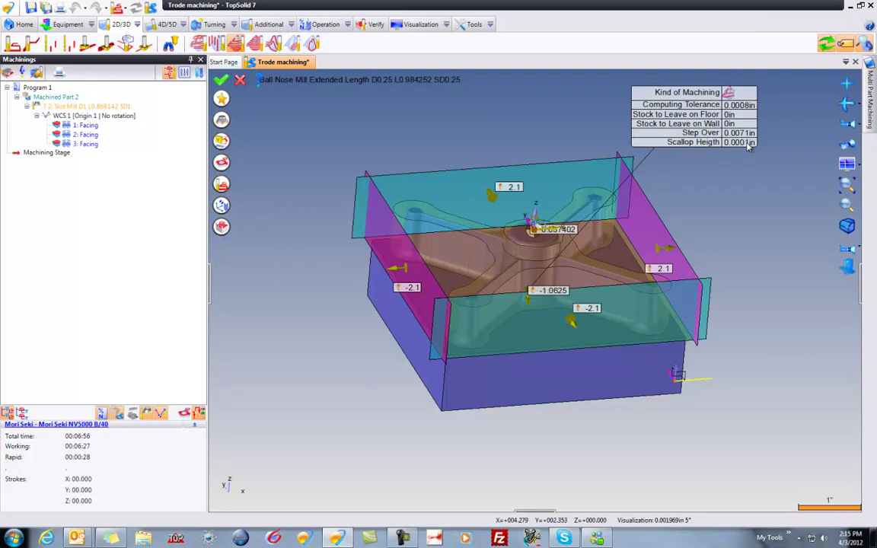
click(737, 106)
text(.000)
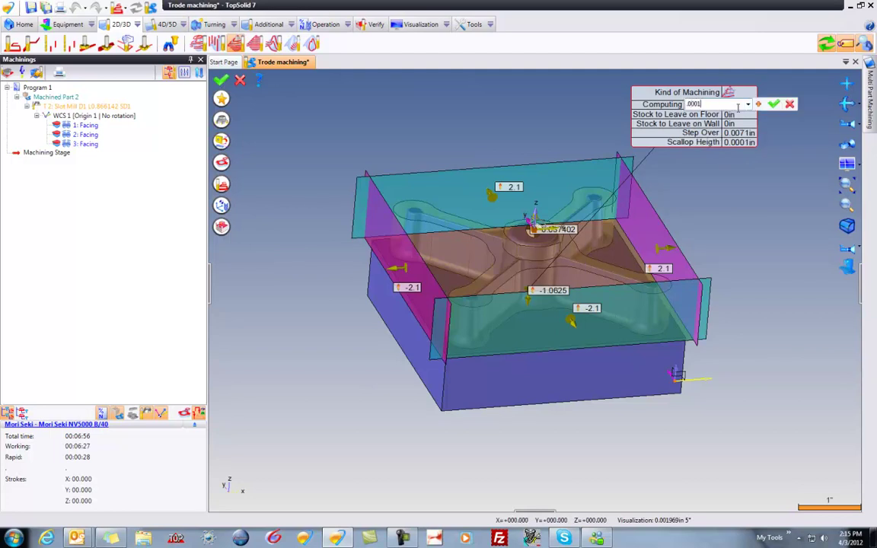
key(Return)
Enable scallop optimization for the Constant Z finishing with a minimal step of 0.0025in.
click(221, 185)
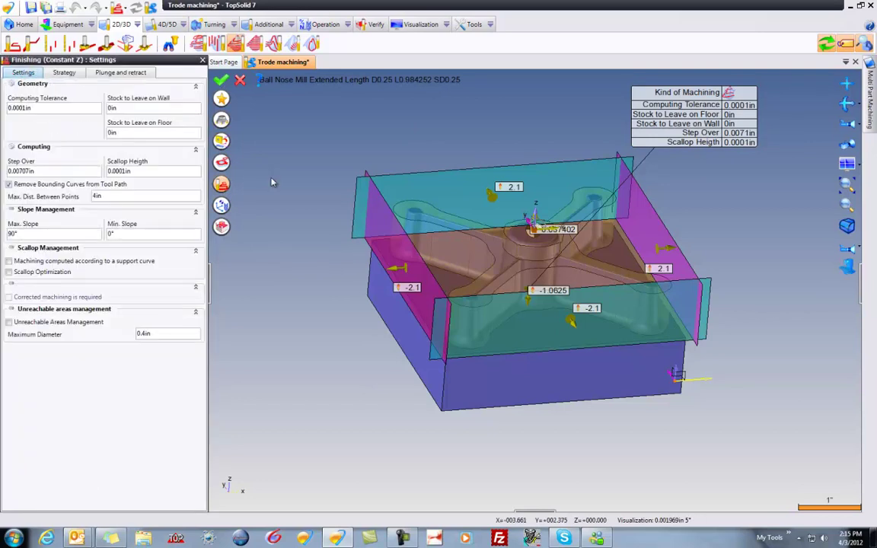
click(9, 273)
click(162, 283)
text(0)
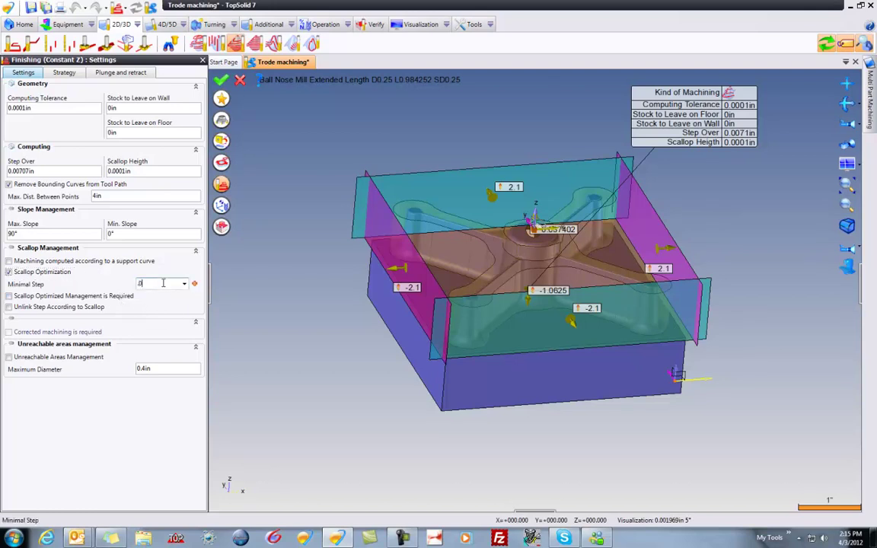
text(.0025)
key(Return)
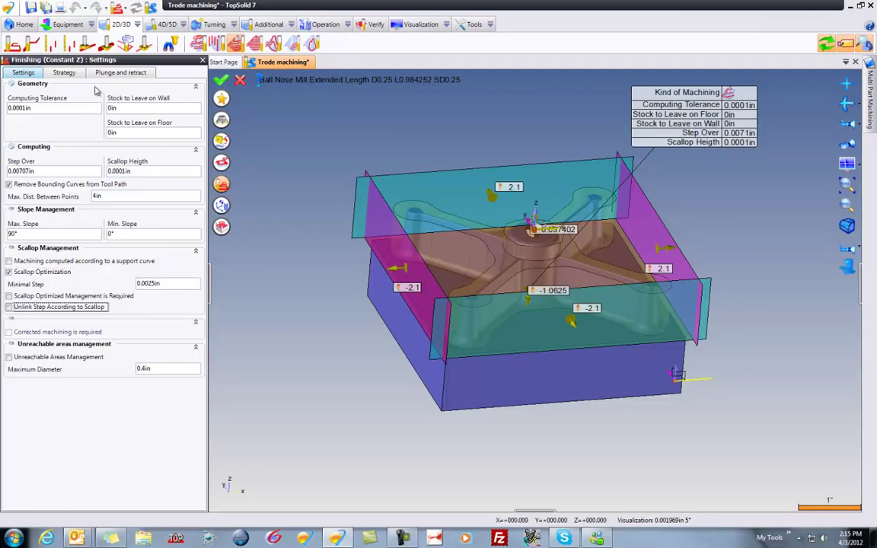
Set the finishing's retraction to the Optimized safe plane path type with an optimized delta of 0.1in.
click(64, 73)
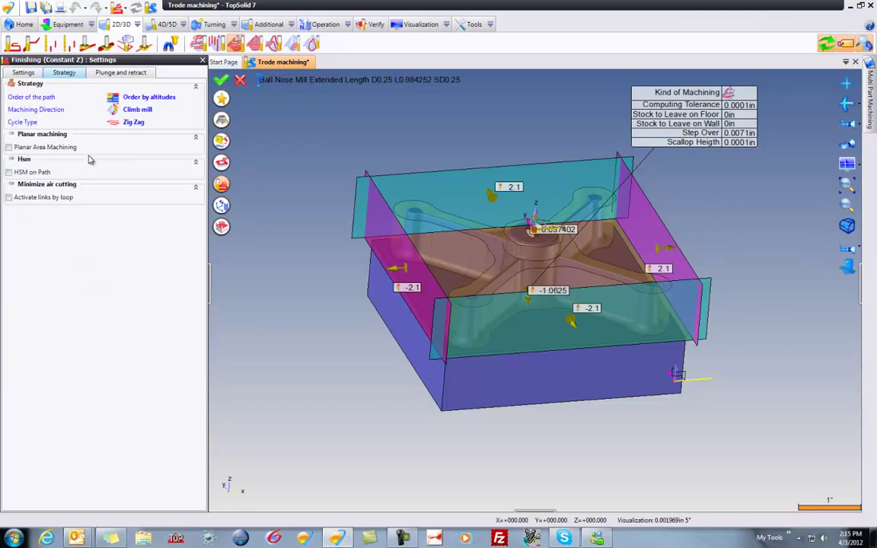
click(116, 71)
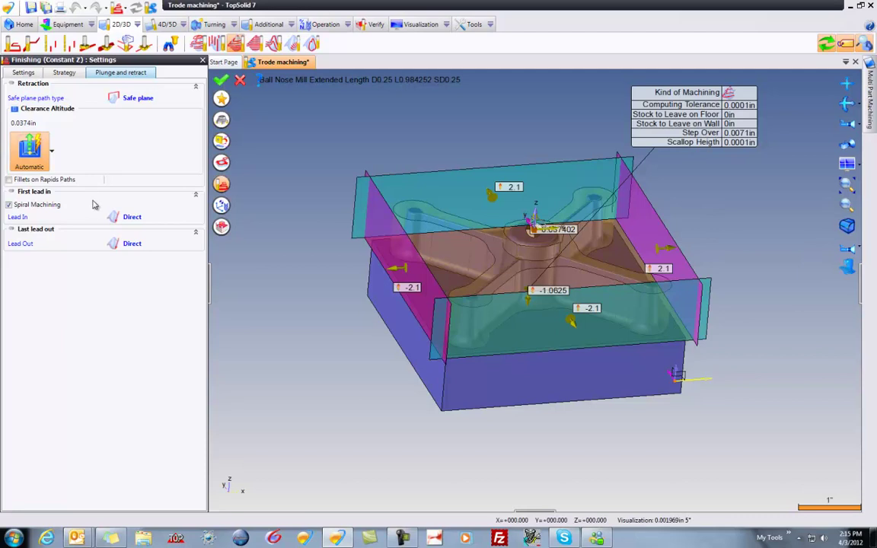
click(105, 121)
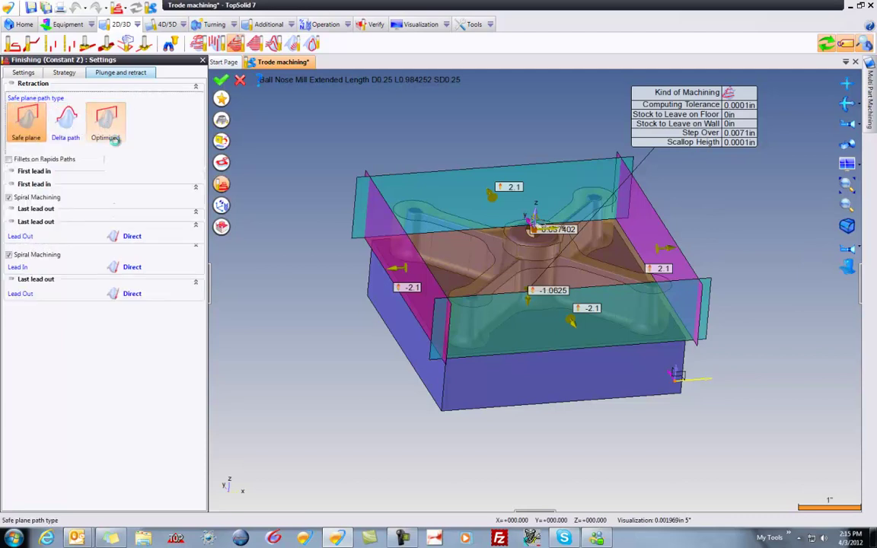
double_click(118, 159)
text(0.1)
key(Tab)
Make the finishing's first lead in Tangent with a lead radius of 0.125in.
click(122, 210)
click(106, 233)
double_click(121, 271)
text(0.125)
key(Tab)
Make the last lead out Tangent with a lead radius of 0.125in, and validate the Constant Z finishing.
click(122, 325)
click(118, 344)
double_click(114, 387)
text(.125)
key(Tab)
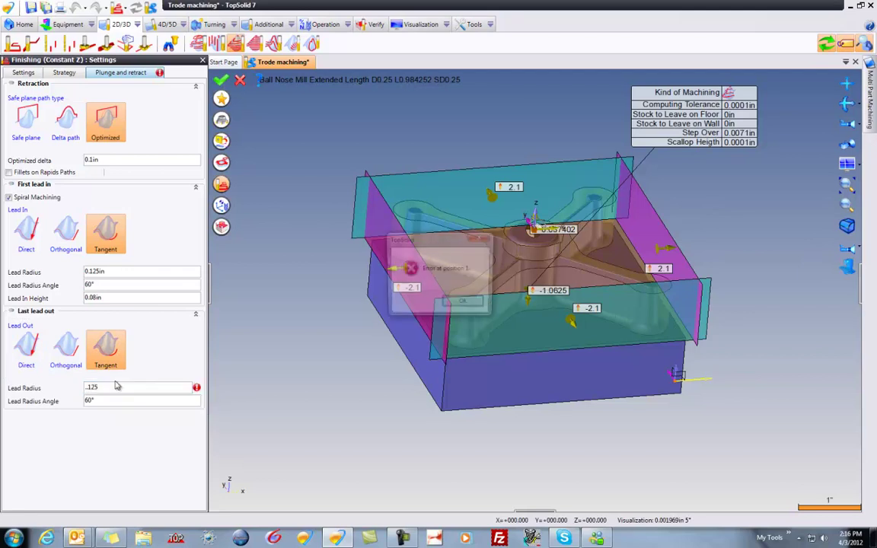
click(463, 305)
double_click(93, 388)
text(.125)
key(Tab)
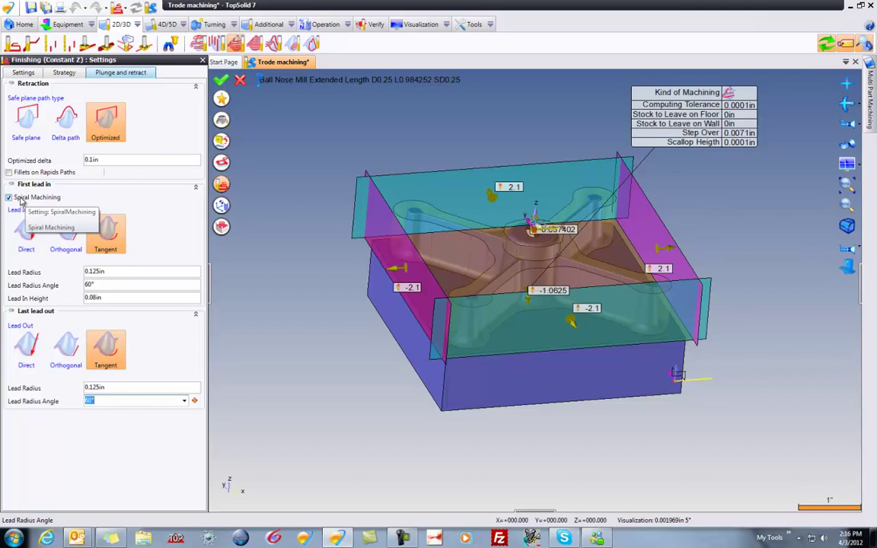
click(221, 79)
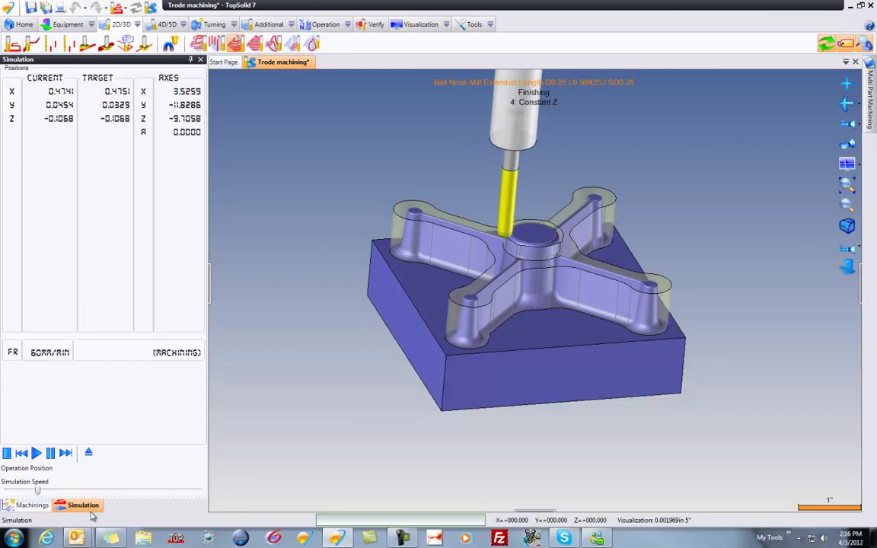
click(89, 452)
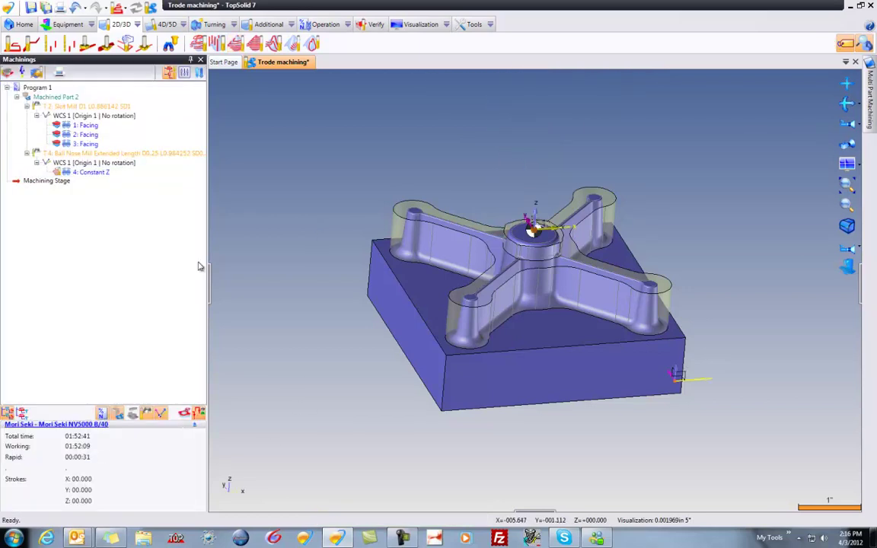
Display the Constant Z tool path and examine the spacing of its passes on the hub and ribs.
click(69, 174)
middle_drag(290, 259, 538, 248)
scroll(537, 312, up, 6)
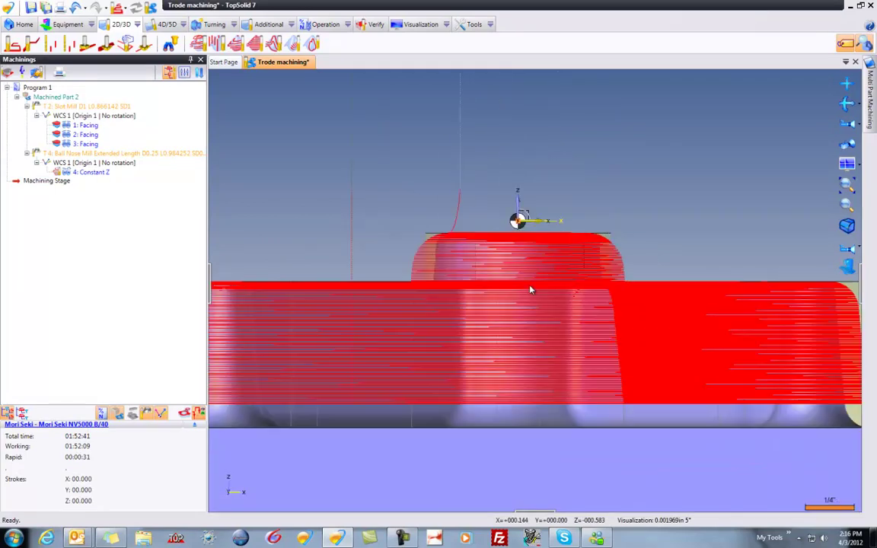
scroll(483, 238, up, 2)
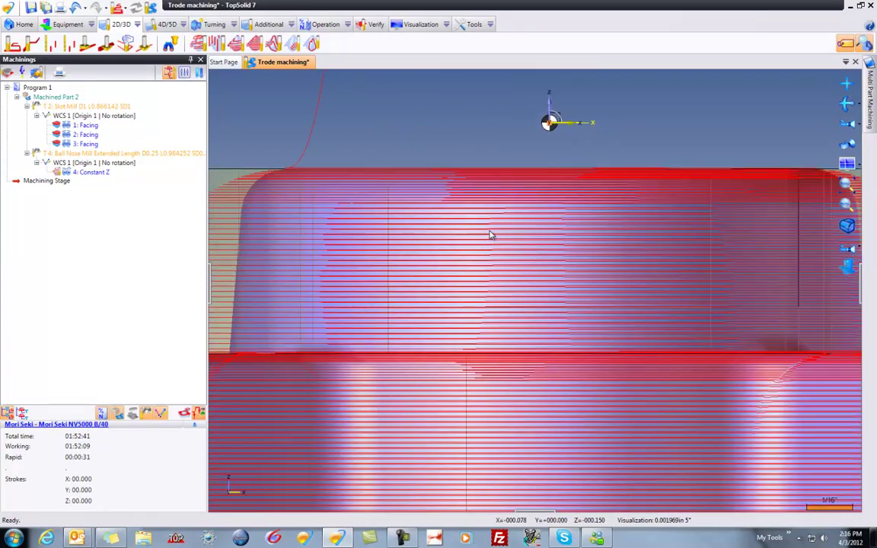
scroll(442, 290, down, 2)
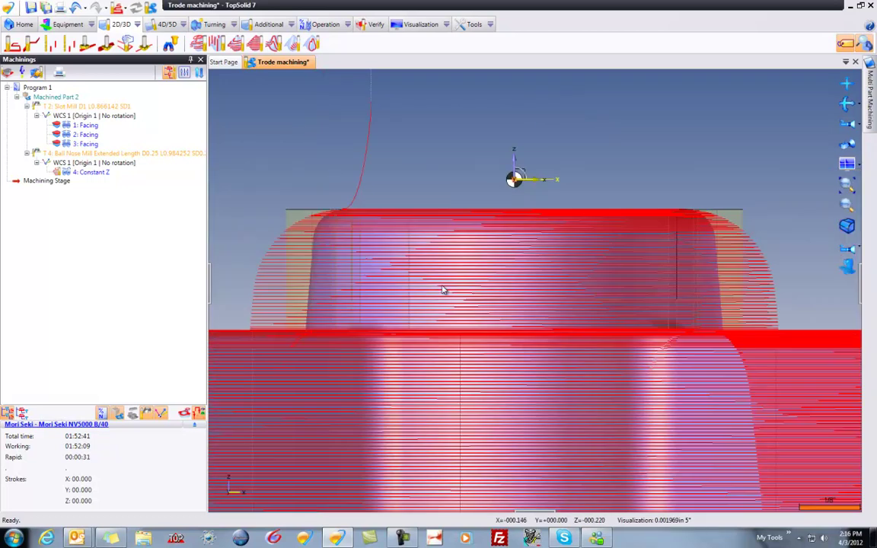
scroll(675, 145, down, 2)
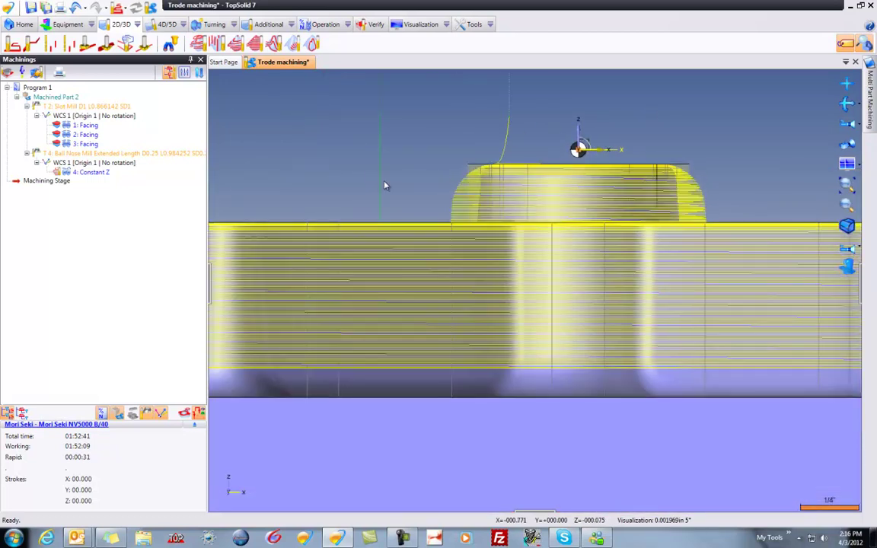
middle_drag(430, 131, 395, 132)
scroll(430, 131, down, 5)
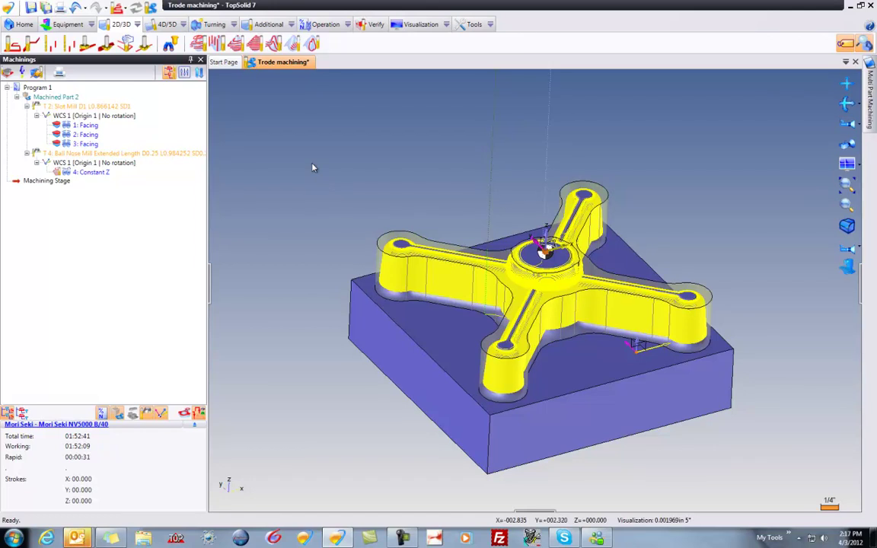
Save the machining document and hide the Constant Z tool path.
key(ctrl+s)
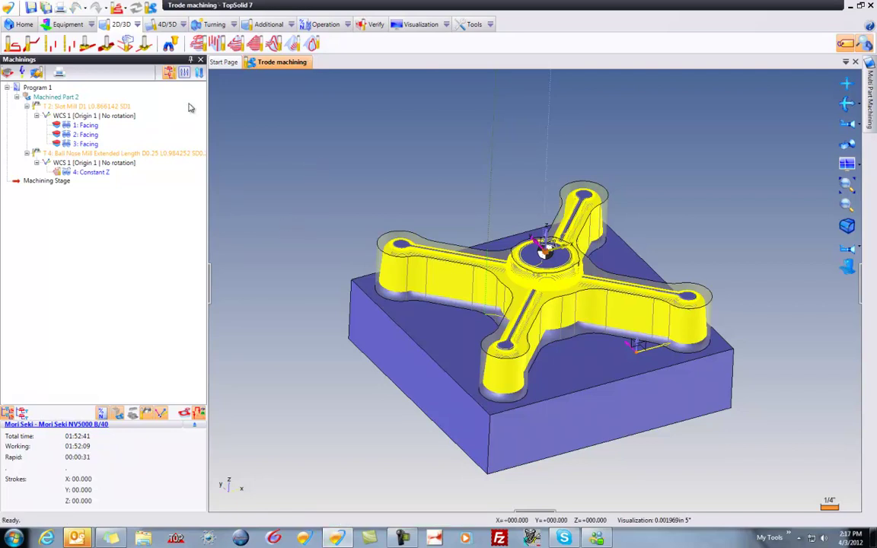
scroll(269, 164, down, 2)
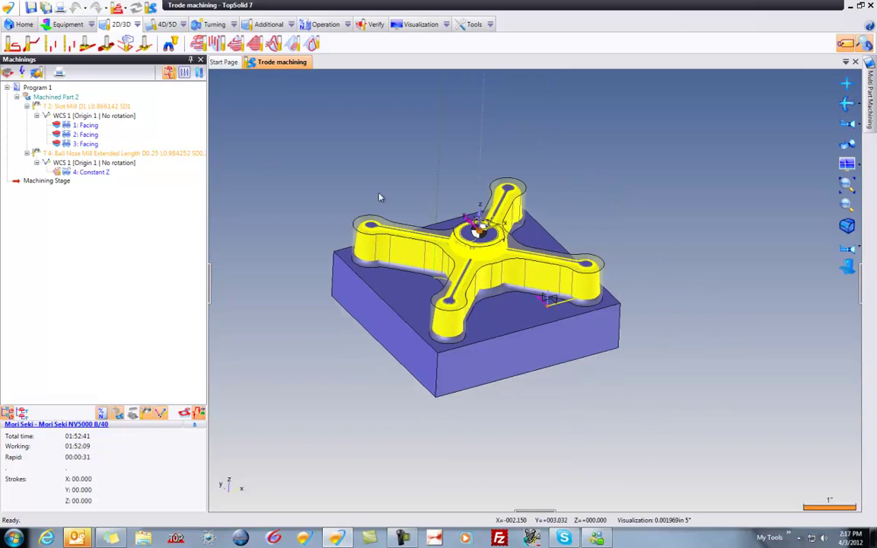
click(88, 172)
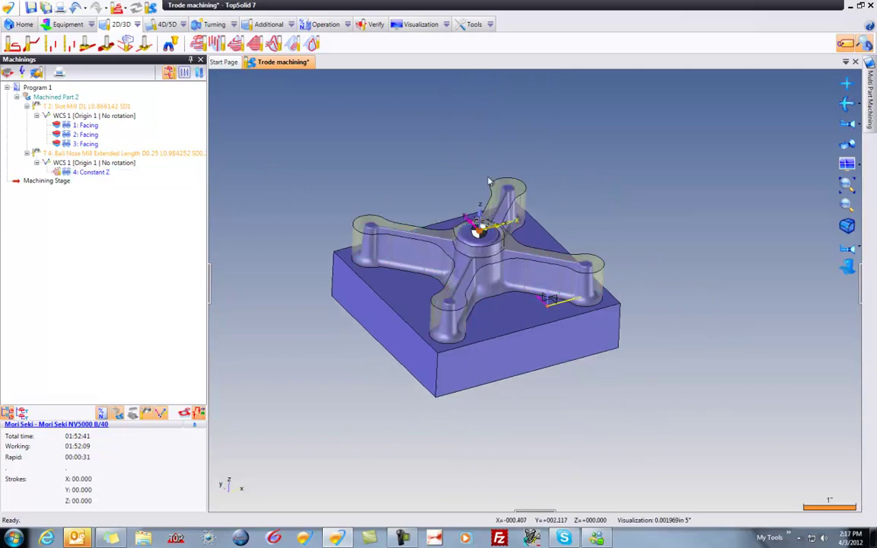
Show the holders again and repeat Machined Part 2 with its operations on them using Pattern 1, merged by copies.
click(848, 266)
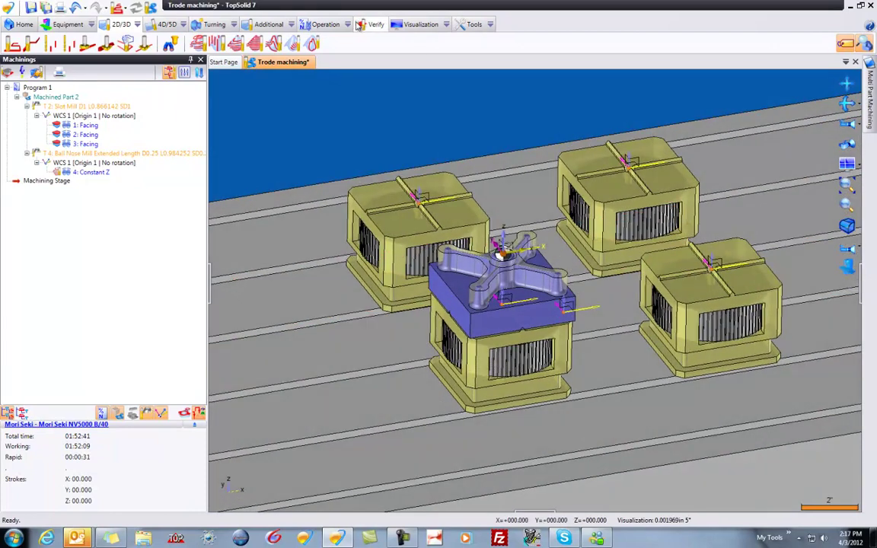
click(323, 23)
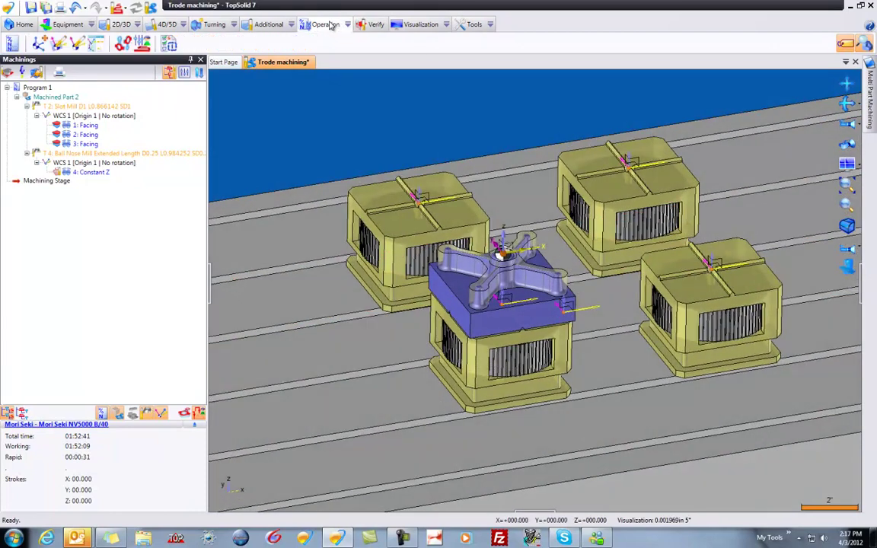
click(122, 45)
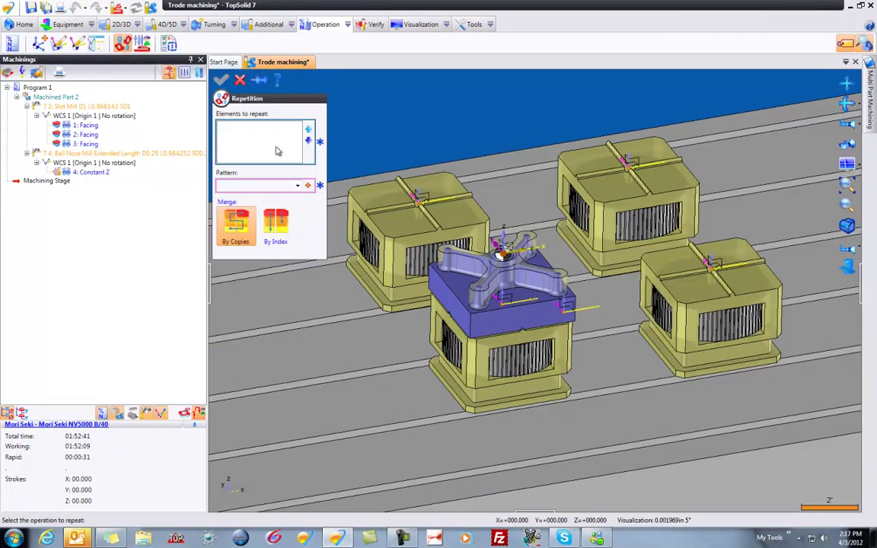
click(485, 293)
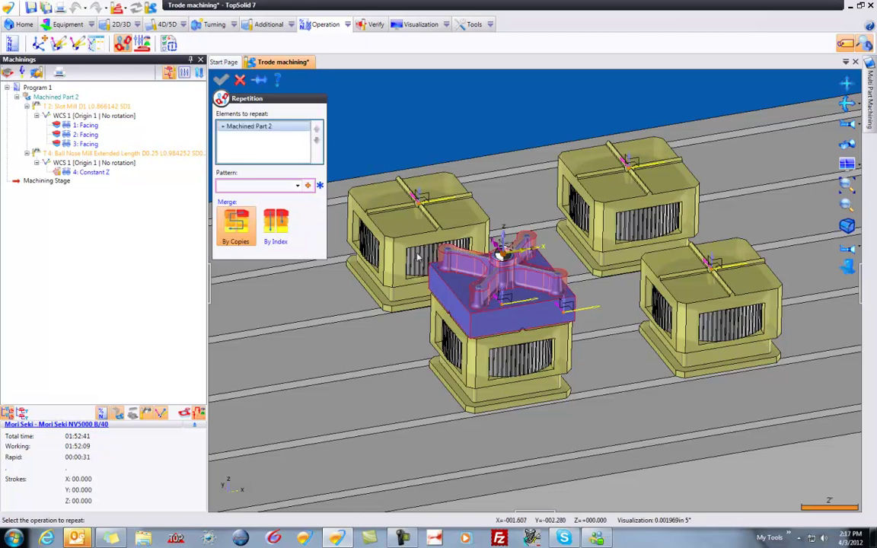
click(244, 184)
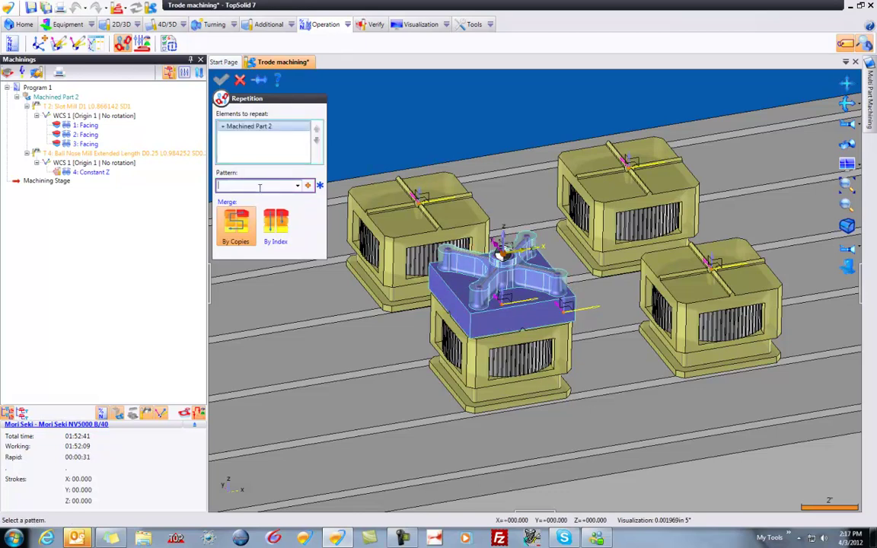
click(696, 294)
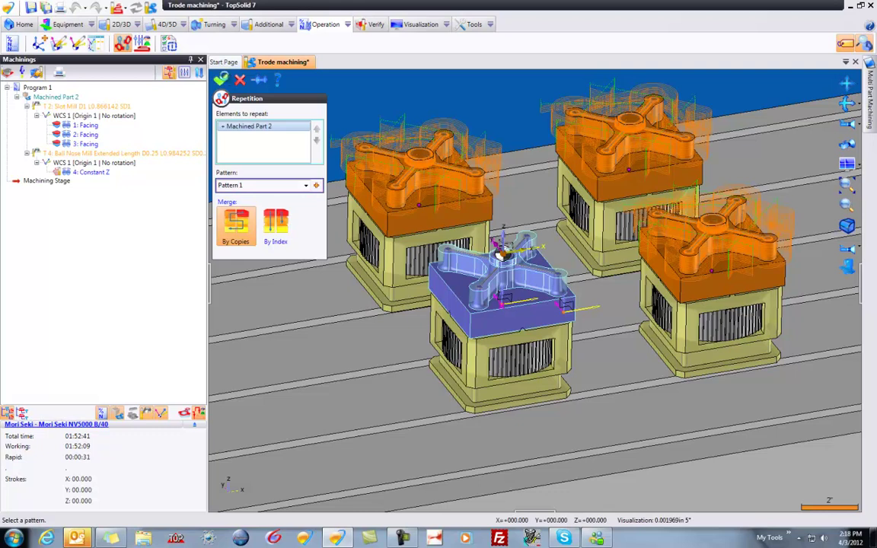
click(222, 79)
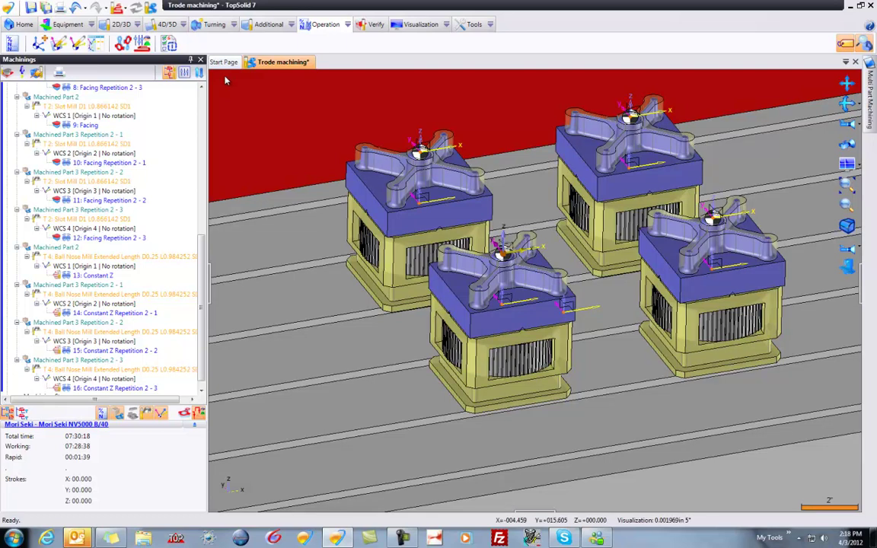
Assign the G54 type to Origin 1 of Machined Part 2 in the WCS and origins manager.
scroll(225, 81, down, 5)
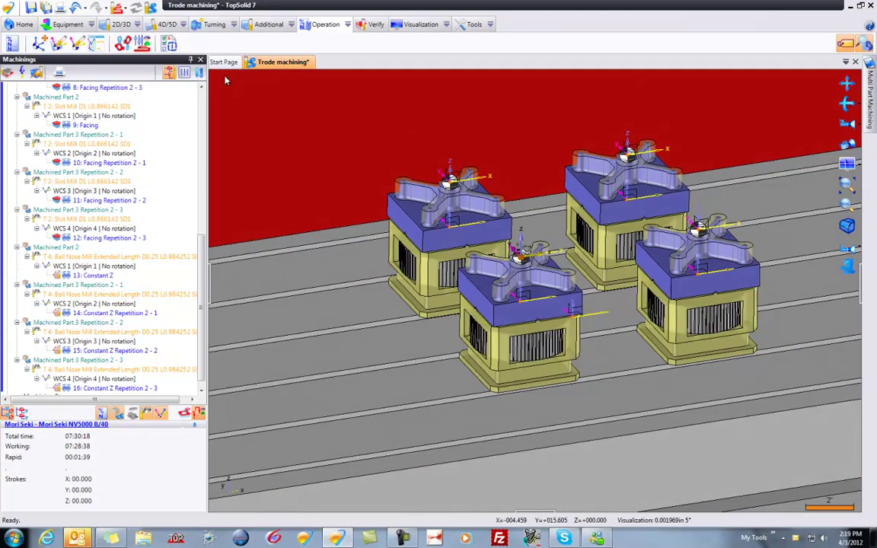
click(98, 45)
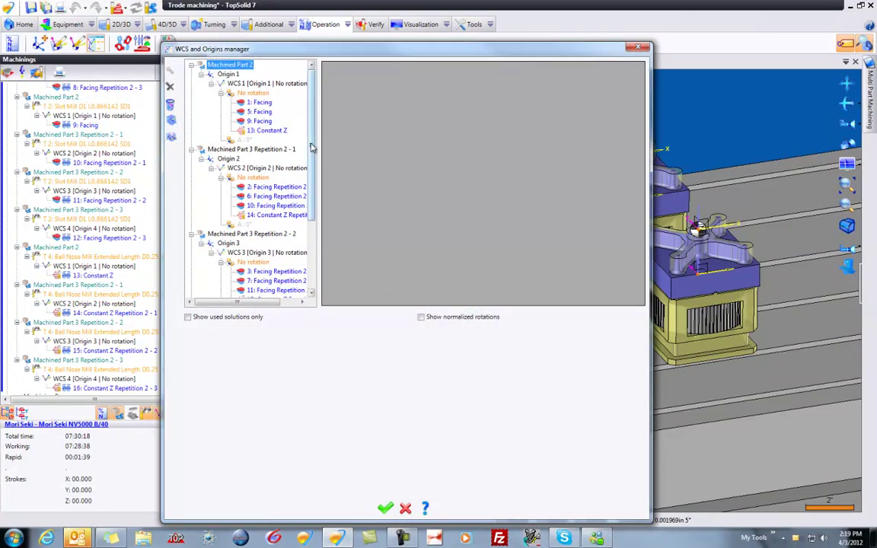
click(228, 74)
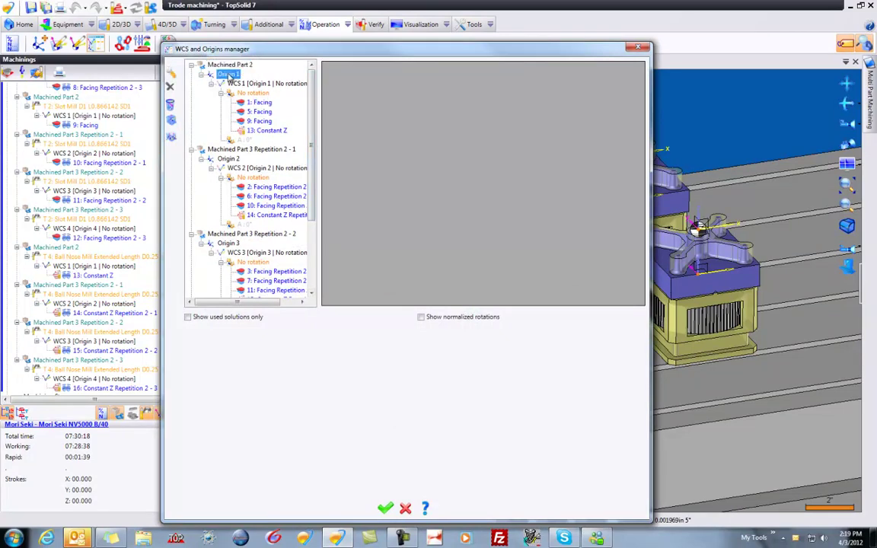
right_click(229, 76)
click(274, 147)
click(289, 154)
click(287, 170)
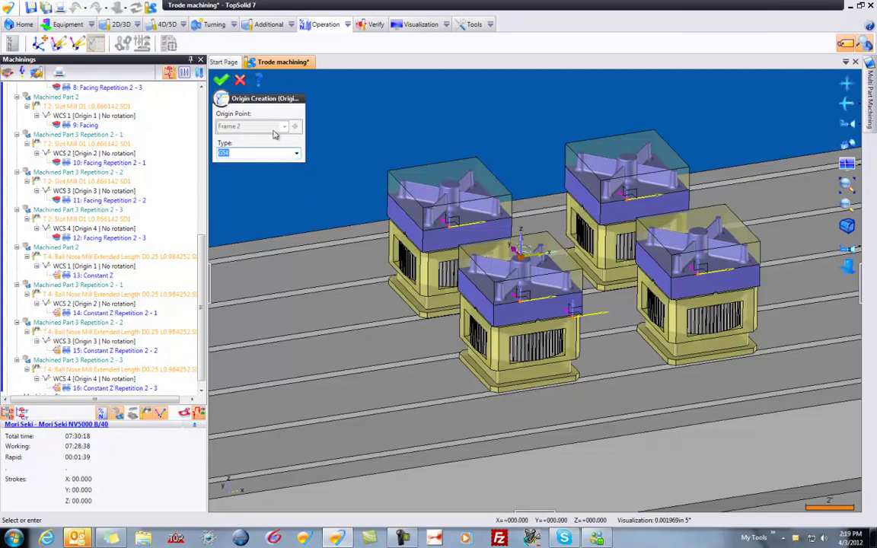
click(221, 79)
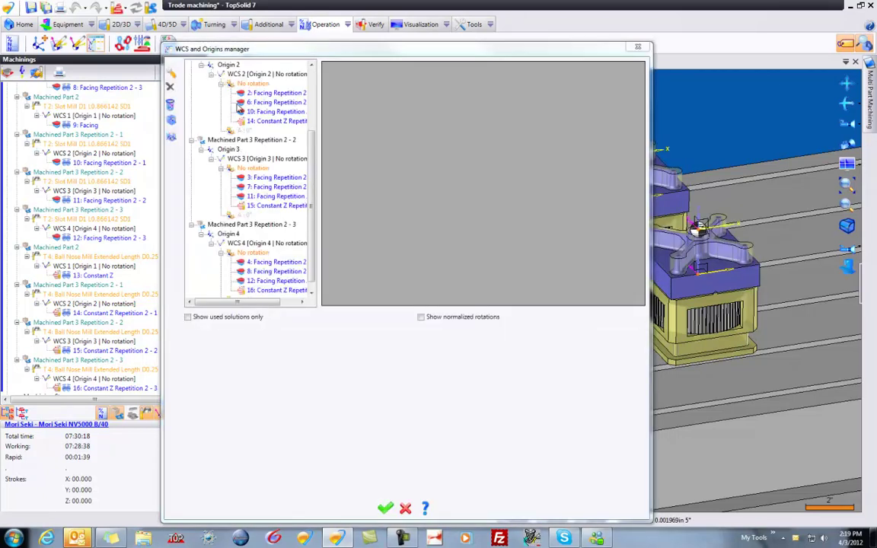
Assign the G55 type to Origin 2 of the first repeated part.
right_click(229, 65)
click(282, 140)
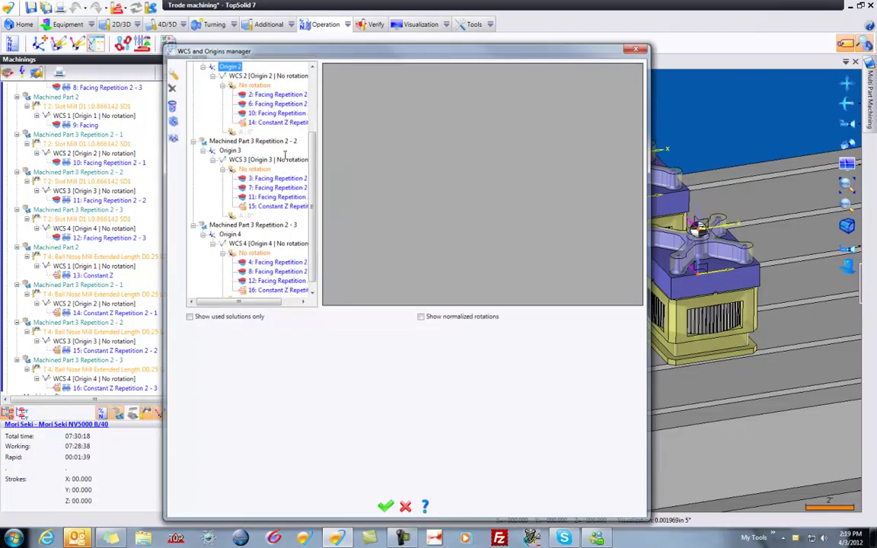
click(288, 153)
click(289, 175)
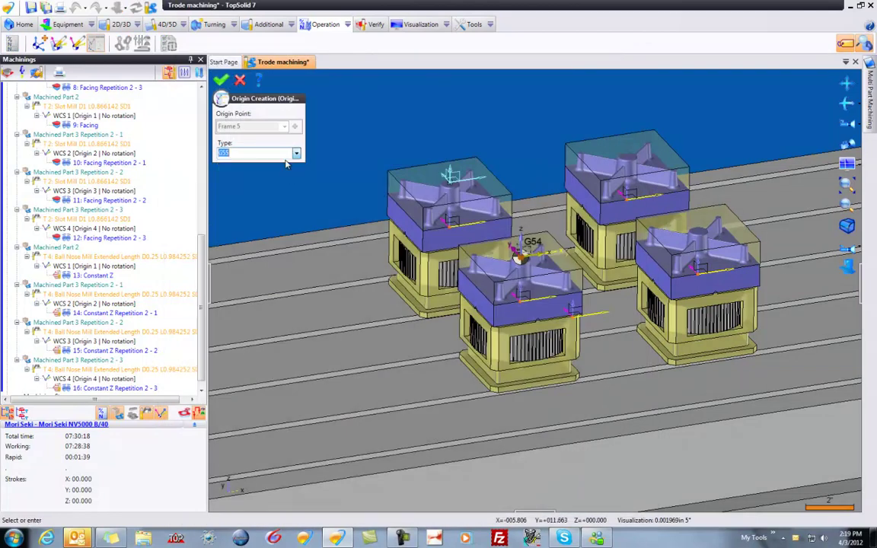
click(221, 79)
Assign the G56 type to Origin 3 of the second repeated part.
click(228, 149)
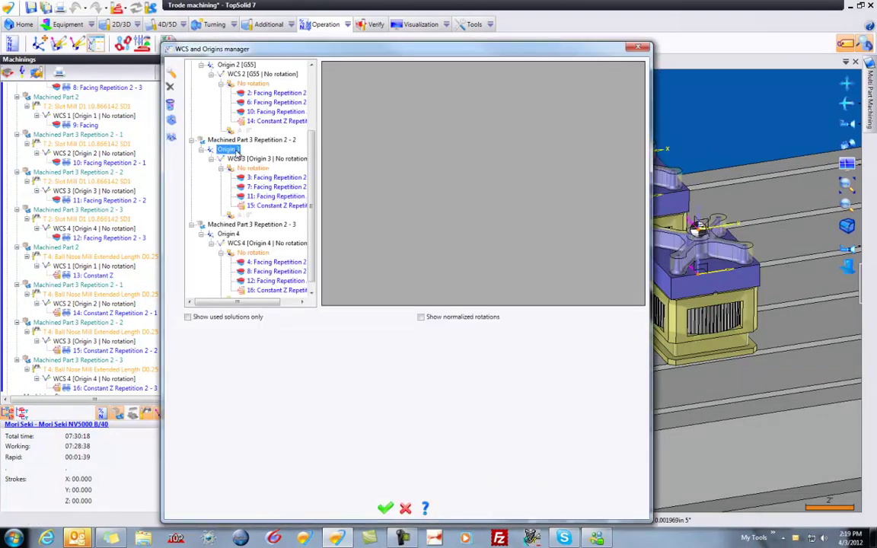
right_click(236, 152)
click(326, 237)
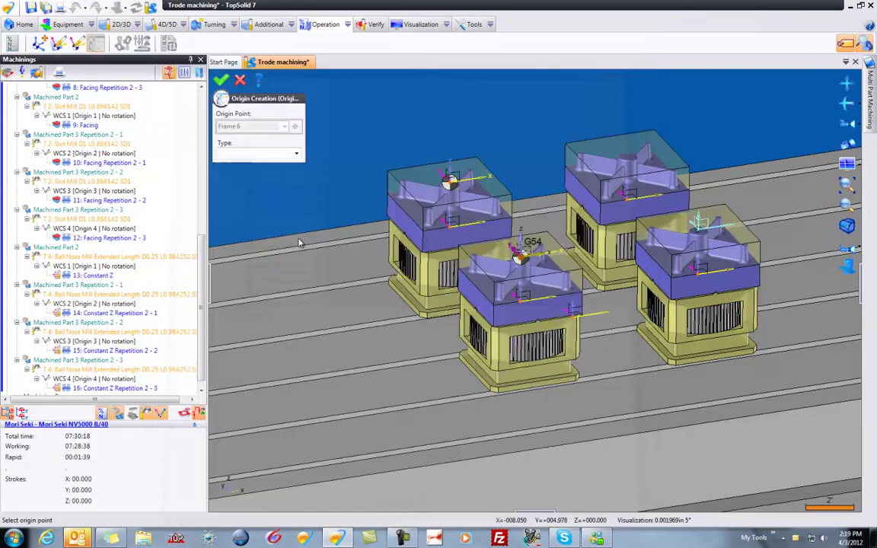
click(270, 152)
click(284, 184)
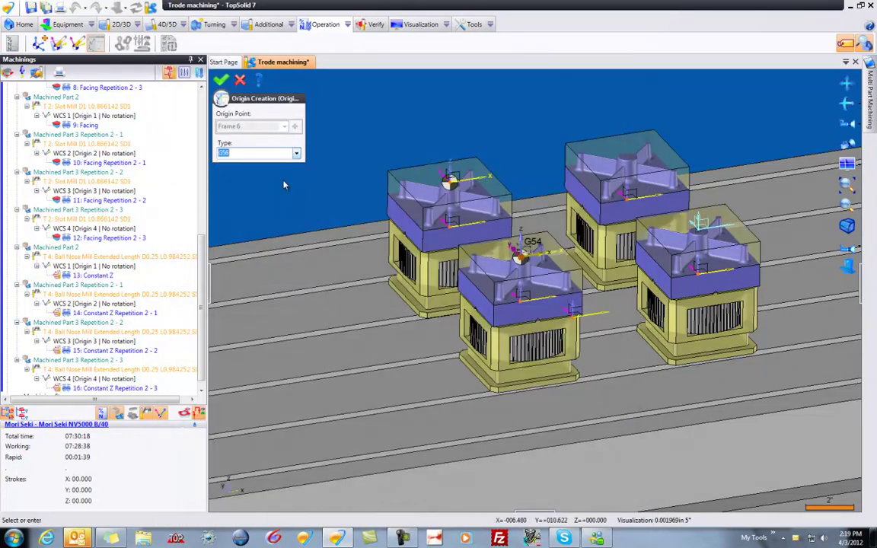
click(221, 79)
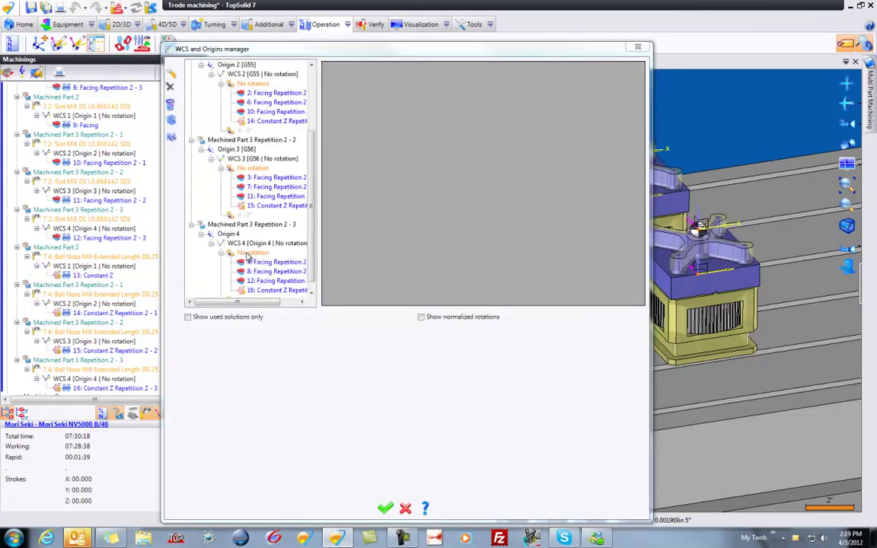
Assign the G57 type to Origin 4 of the third repeated part and validate the WCS and origins manager.
right_click(227, 234)
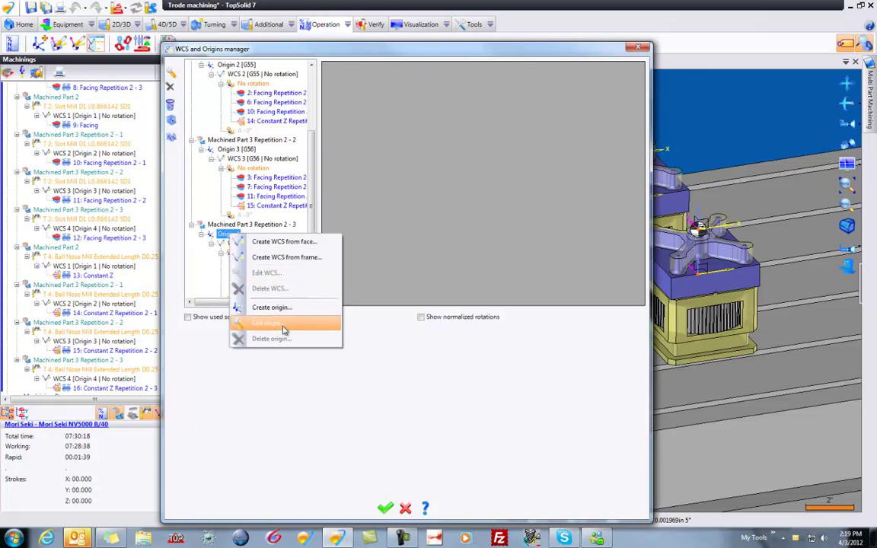
click(283, 329)
click(296, 153)
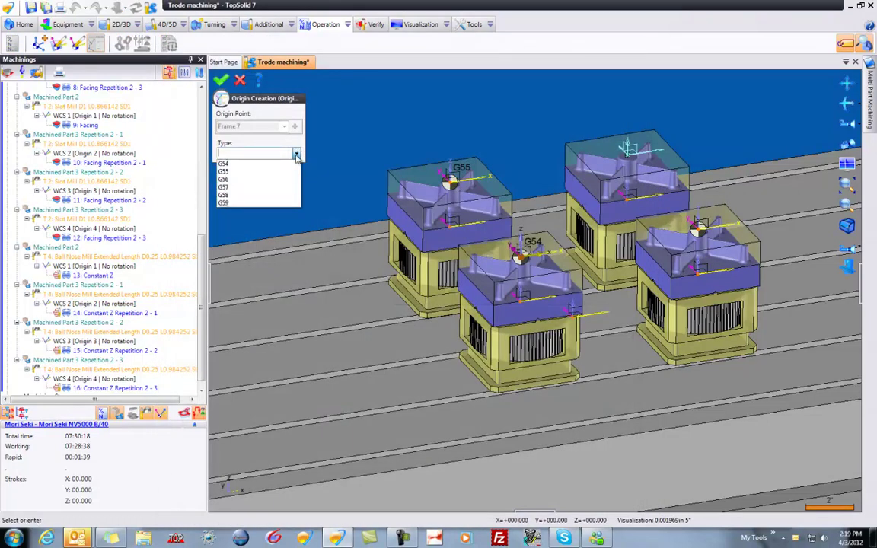
click(283, 189)
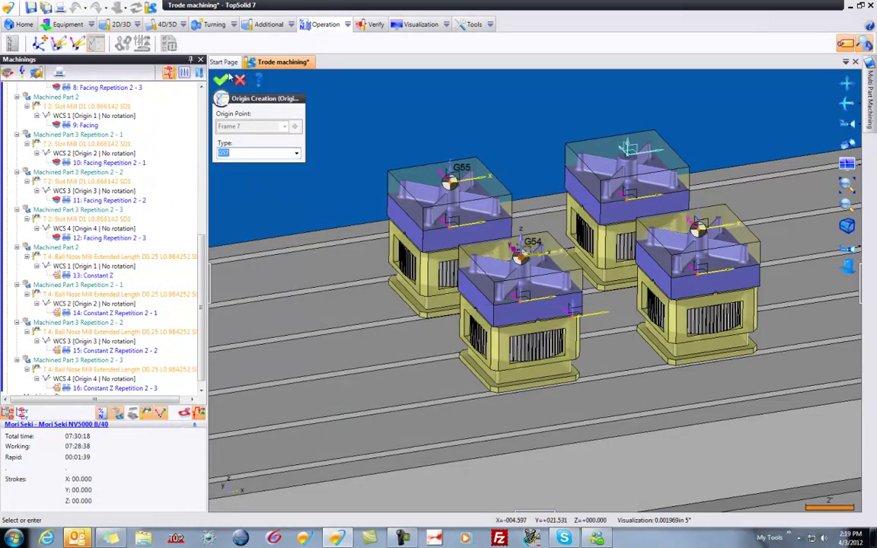
click(221, 79)
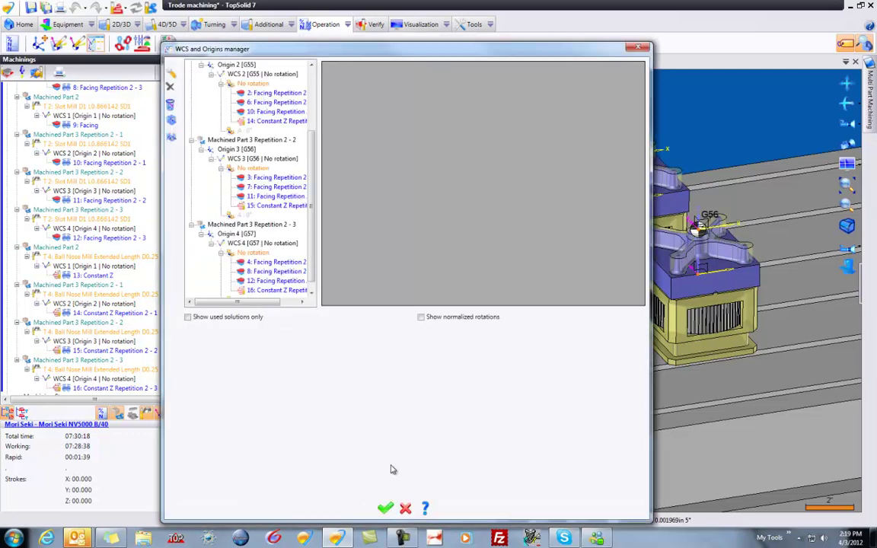
click(385, 508)
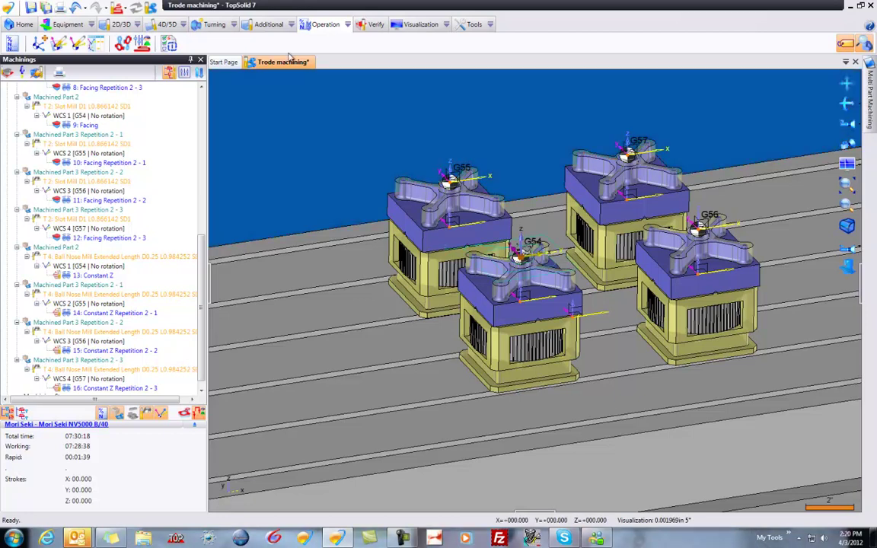
Generate the ISO code with the Flow Rite>>Haas VF2-subs post-processor and save it as Trode machining.nc in the Flow Rite folder.
click(348, 25)
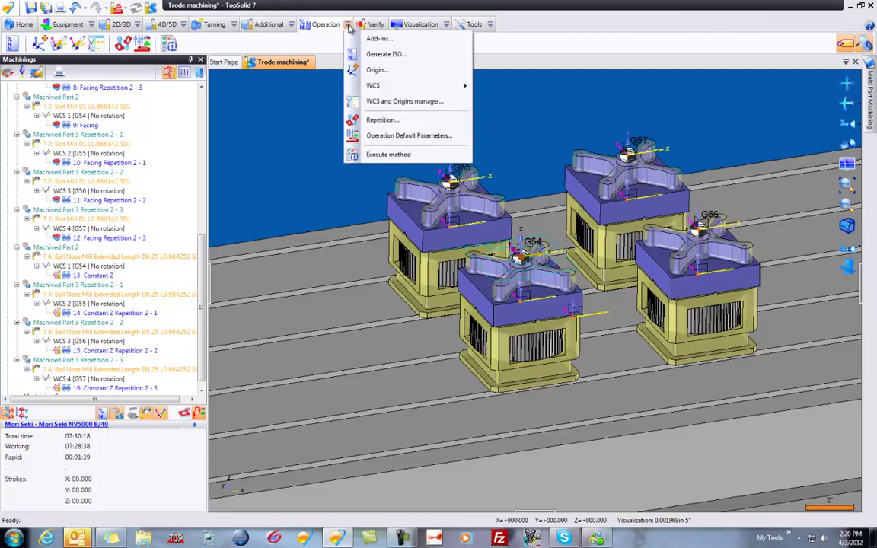
click(376, 54)
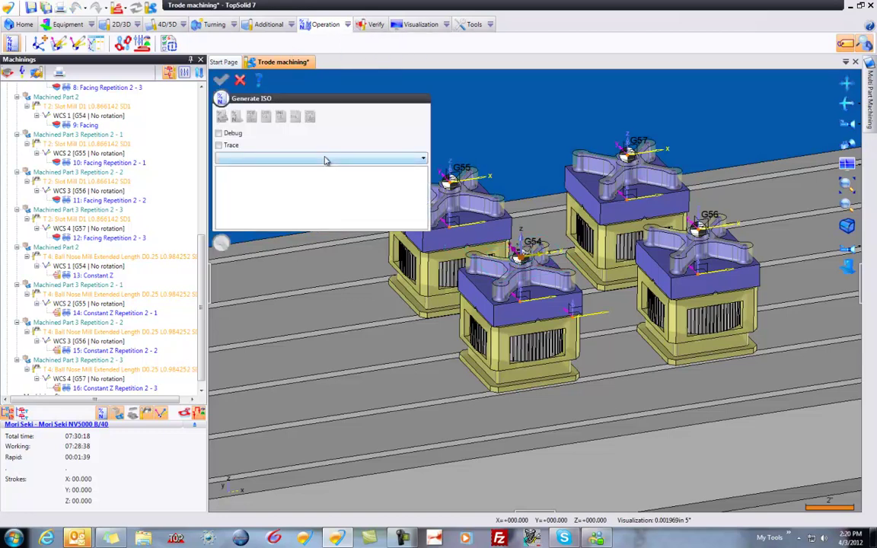
click(325, 159)
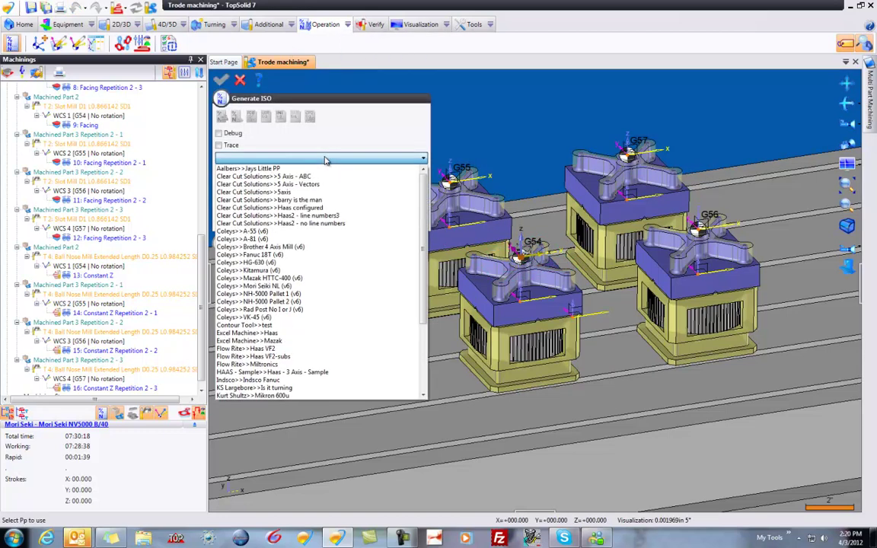
click(349, 356)
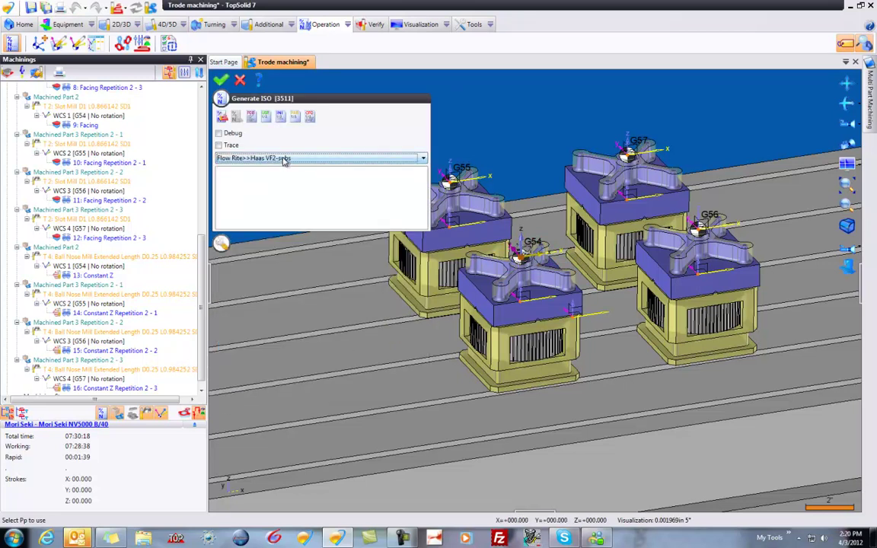
click(221, 115)
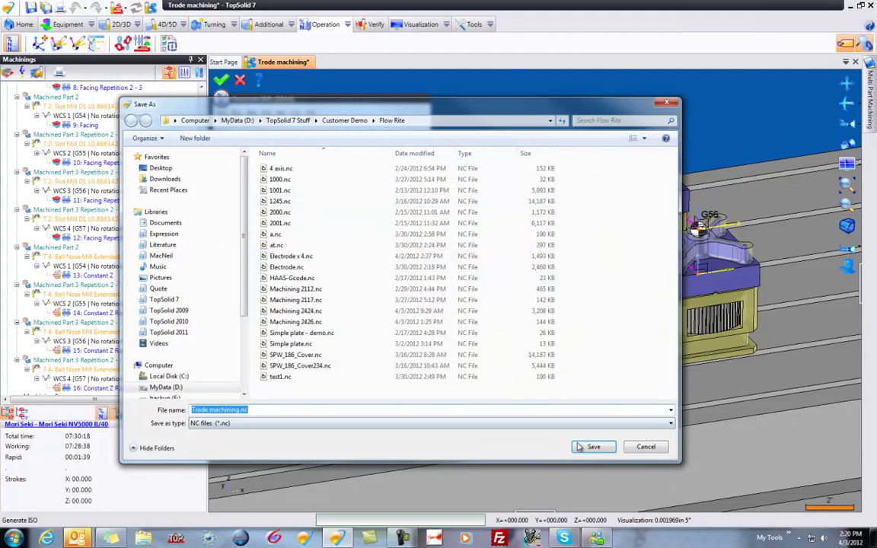
click(592, 446)
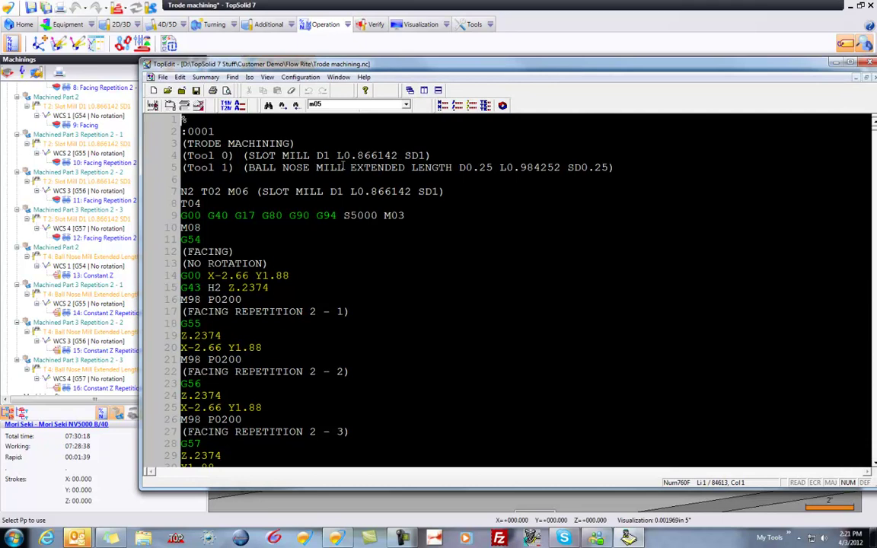
Examine the tool call, work offsets and subprogram calls for the facing operations in the generated NC program.
drag(200, 191, 228, 191)
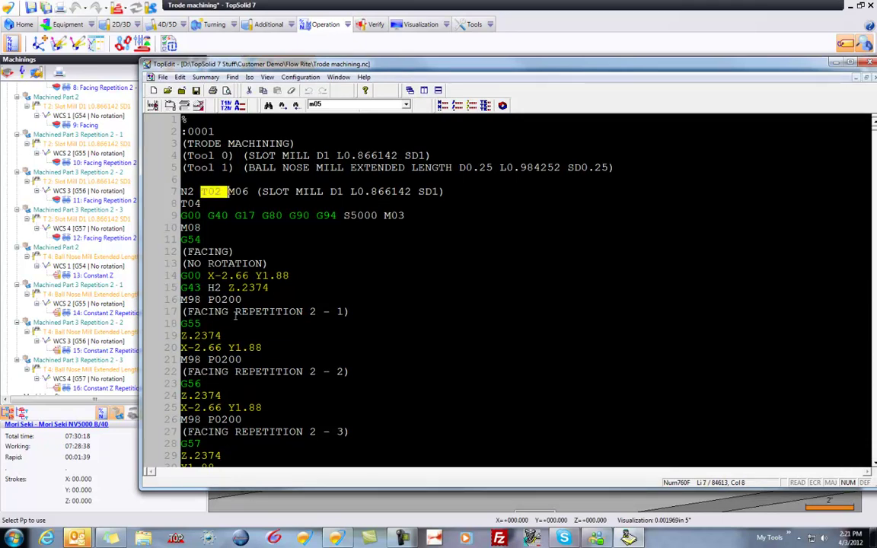
drag(226, 239, 181, 239)
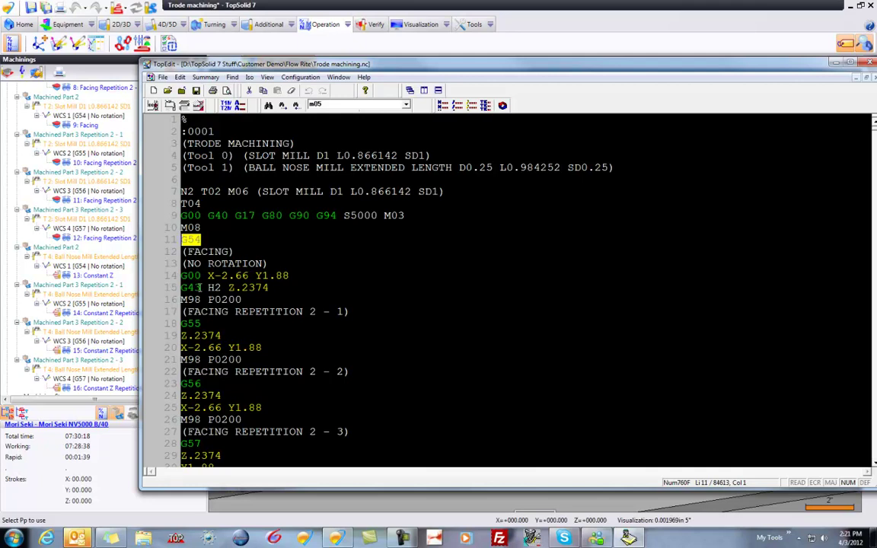
drag(244, 299, 195, 300)
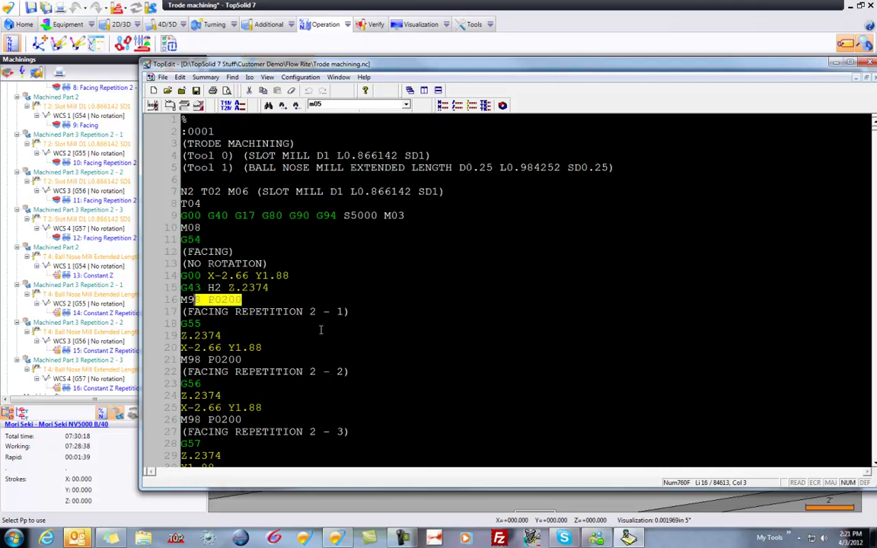
drag(242, 359, 208, 359)
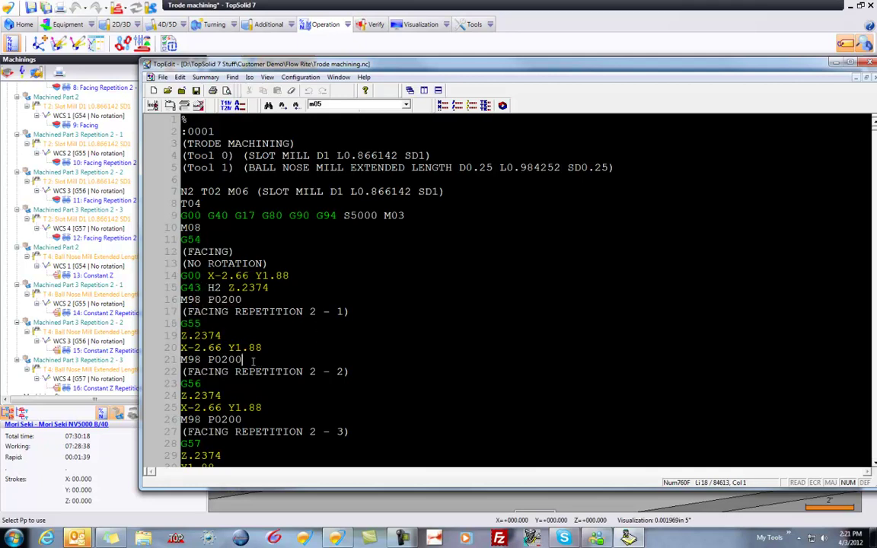
scroll(274, 343, down, 5)
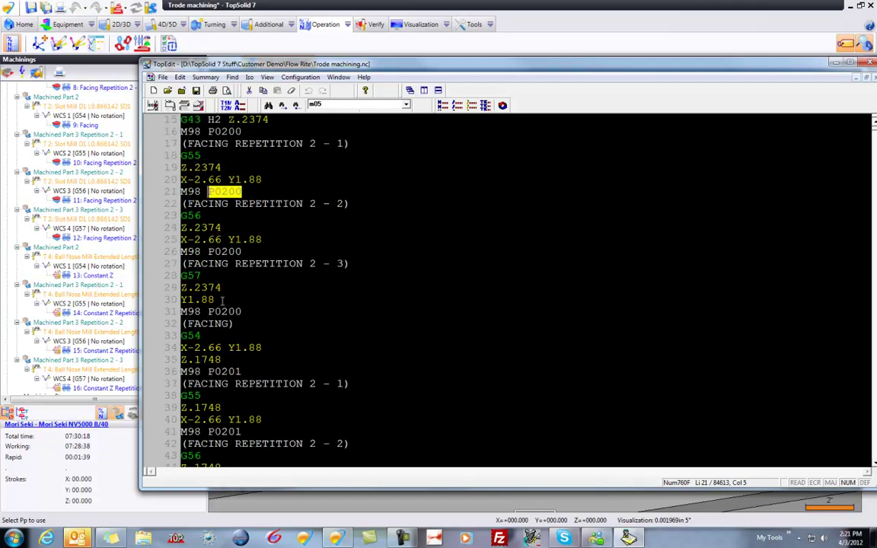
scroll(257, 355, down, 2)
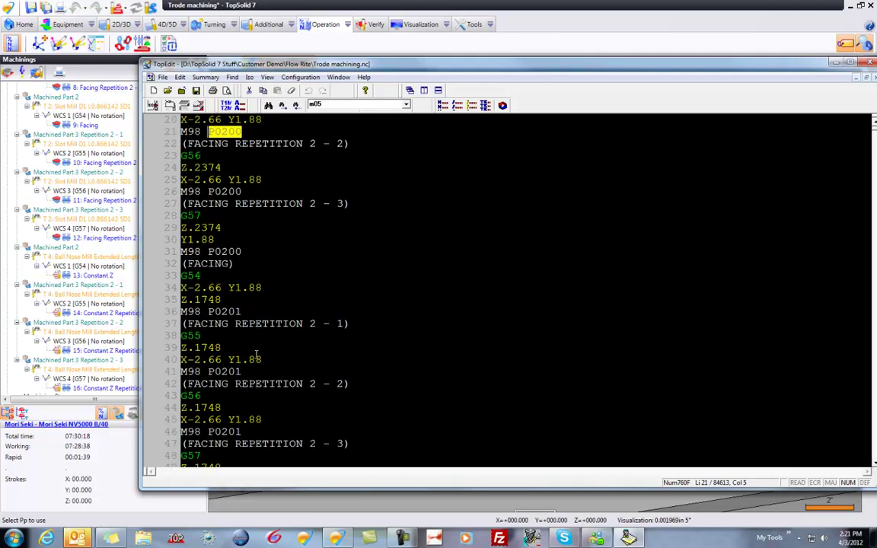
scroll(257, 355, down, 10)
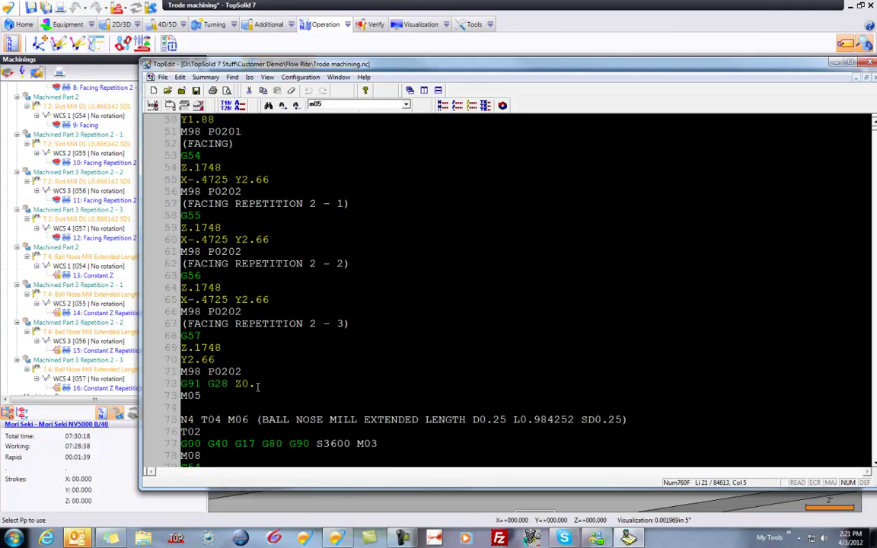
Review the Constant Z calls, the G154 P99 line and the subprograms in the NC code, and close the code editor.
scroll(266, 387, down, 5)
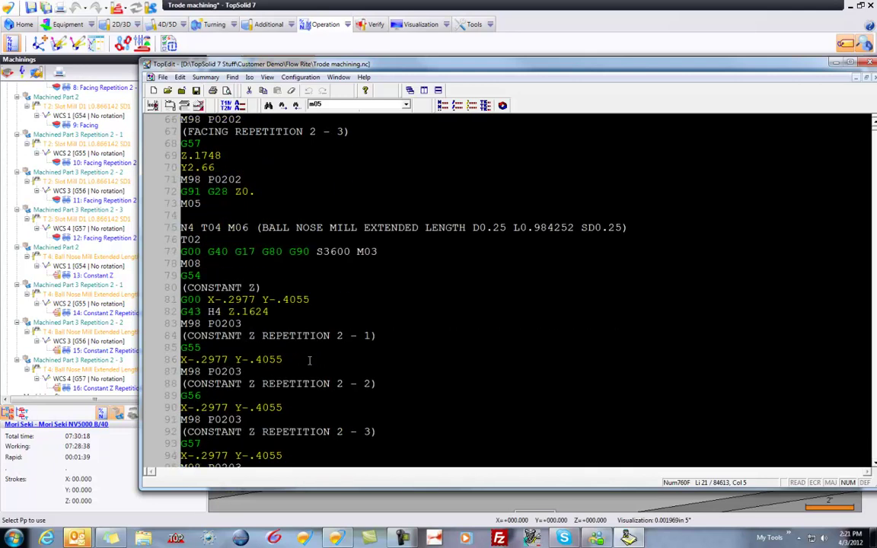
scroll(261, 298, down, 5)
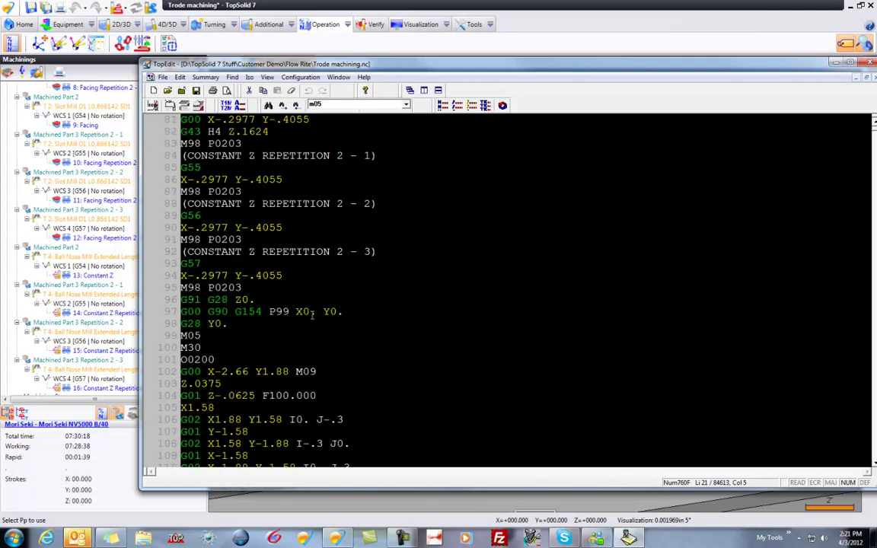
drag(359, 311, 180, 312)
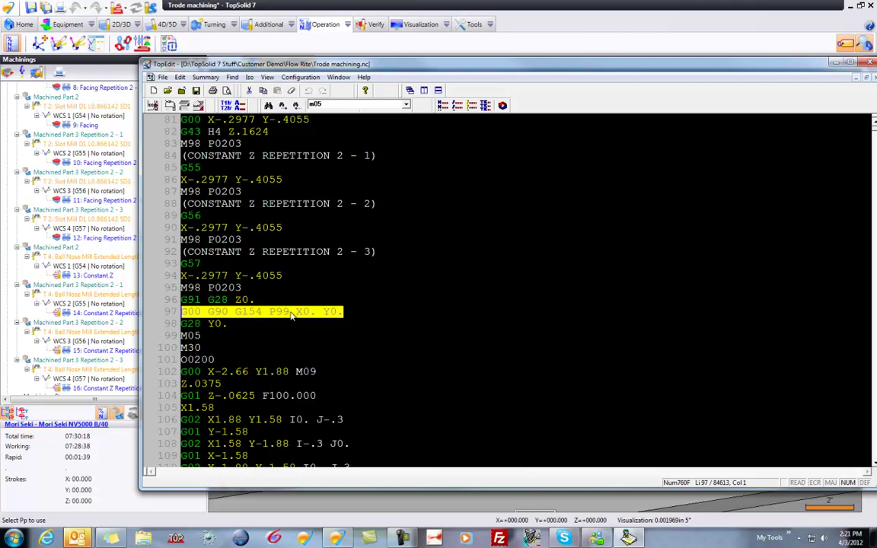
scroll(395, 349, down, 12)
scroll(395, 349, down, 18)
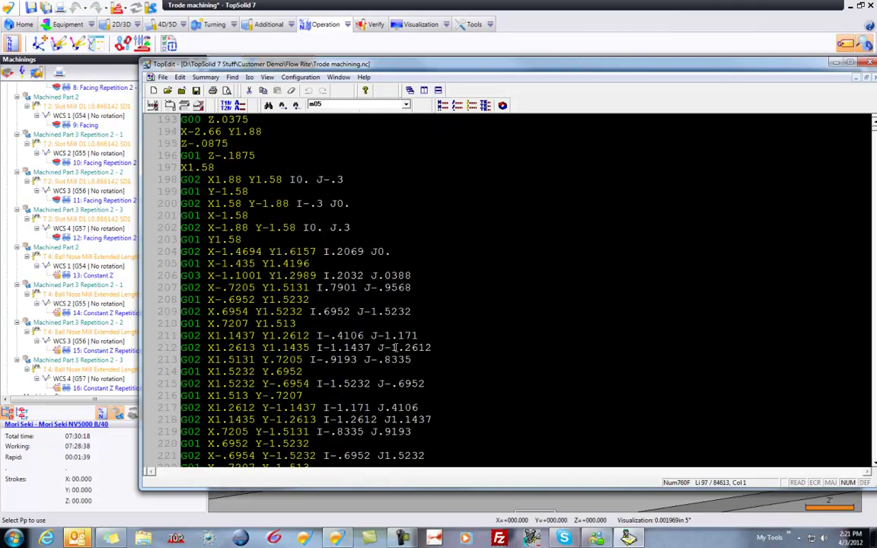
scroll(395, 347, up, 20)
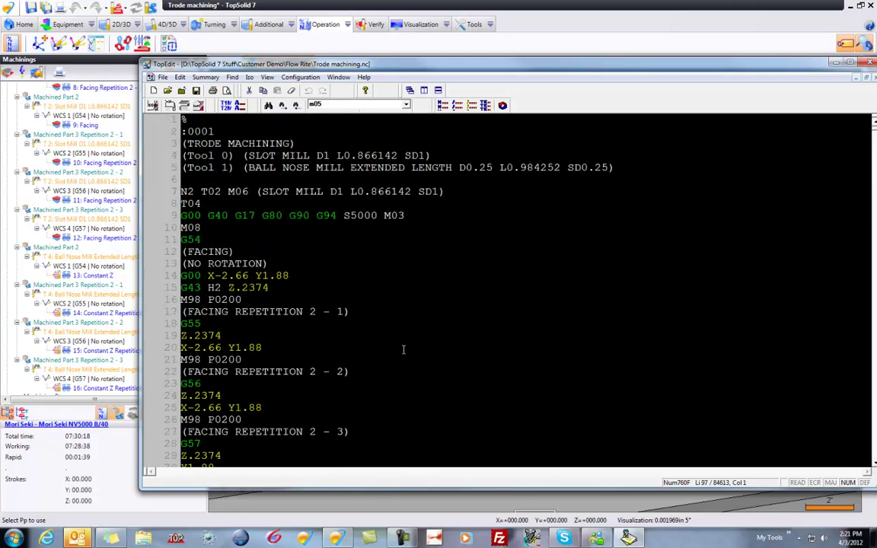
drag(712, 61, 643, 82)
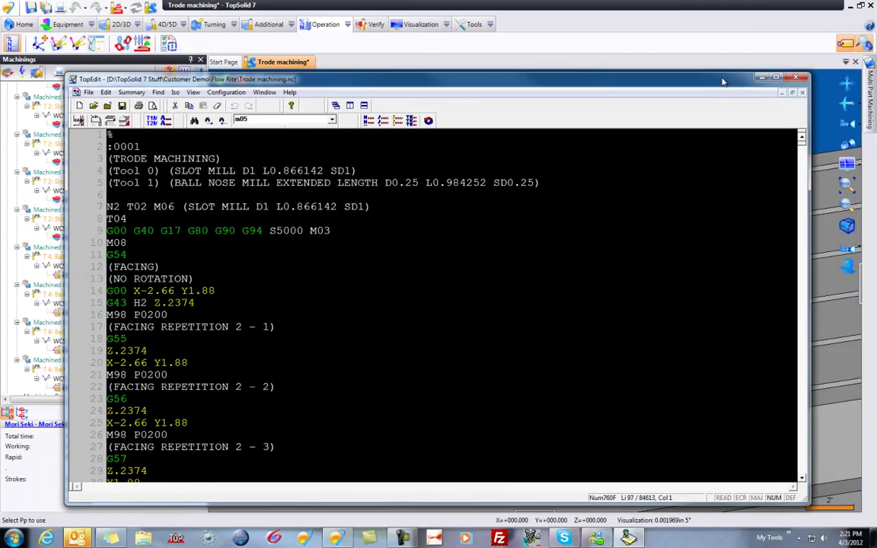
click(795, 81)
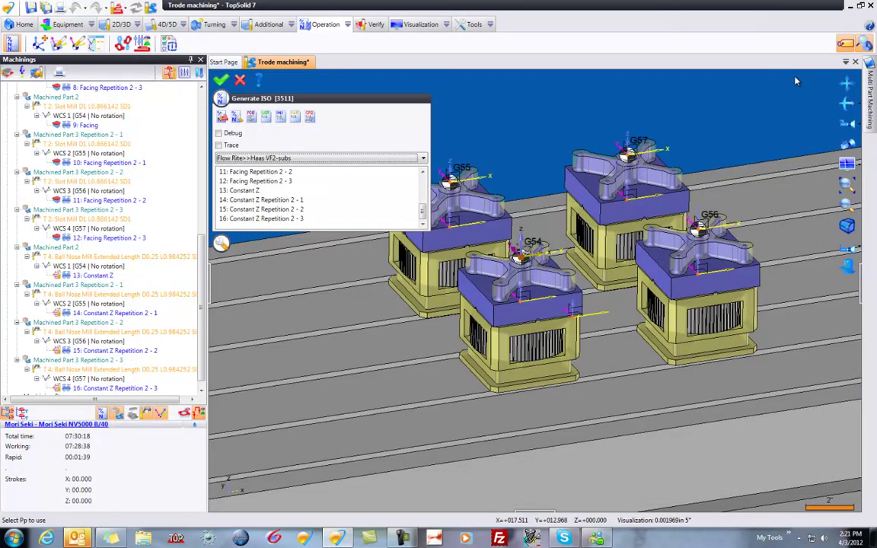